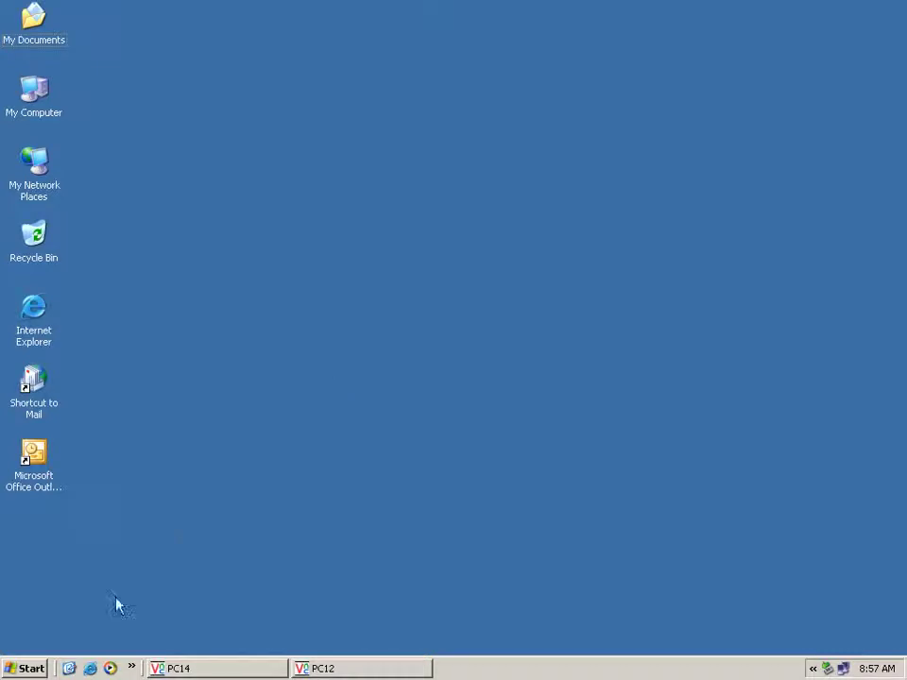
Show the Start menu's Programs list with the Microsoft Exchange submenu expanded
left_click(26, 668)
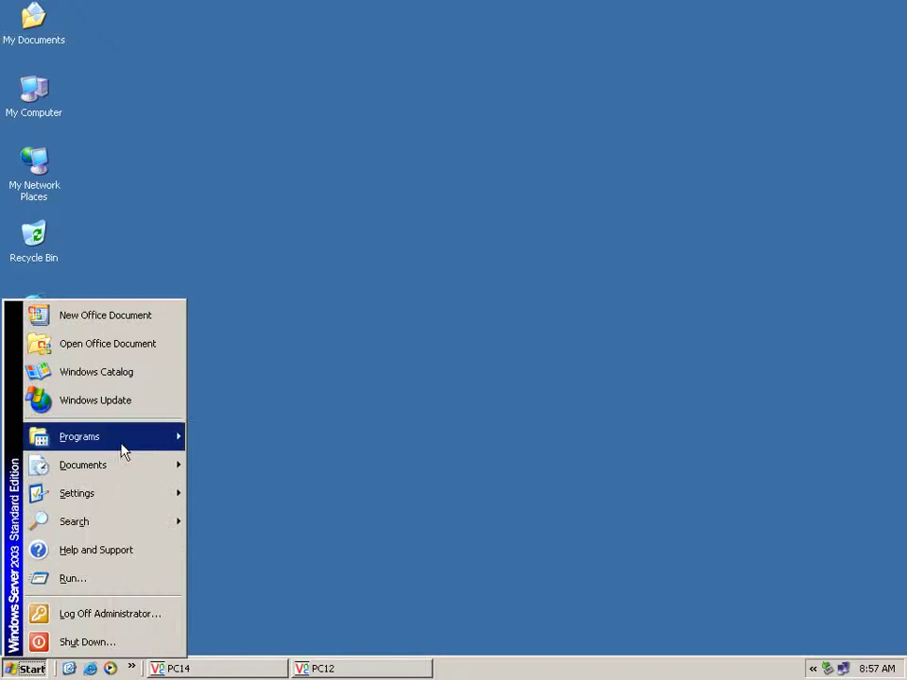
mouse_move(142, 447)
mouse_move(249, 458)
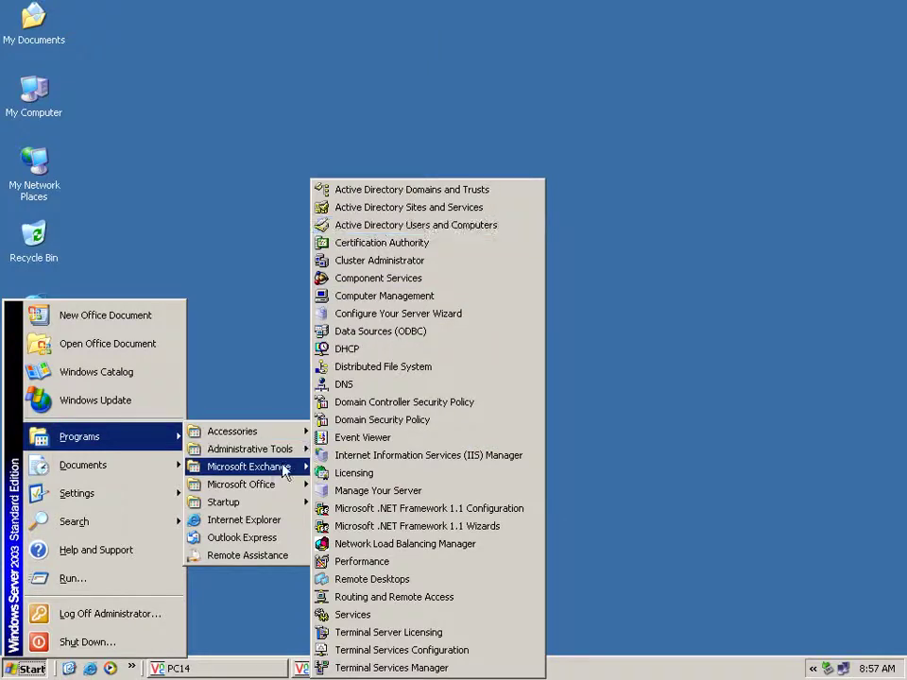
mouse_move(274, 474)
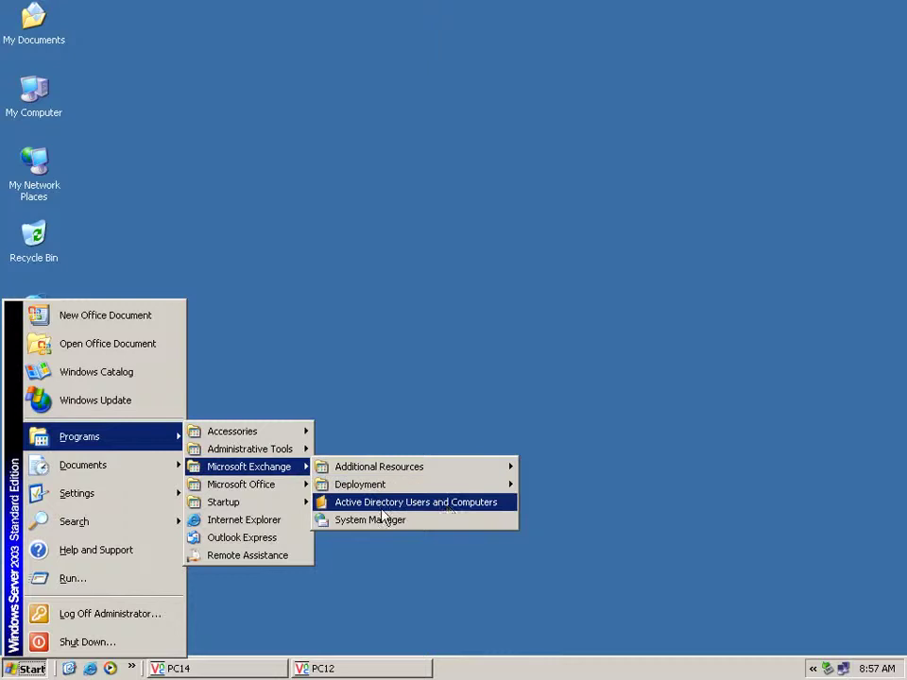
Launch Active Directory Users and Computers, review the Store-users accounts under rupp.edu.kh, then minimize it
left_click(446, 510)
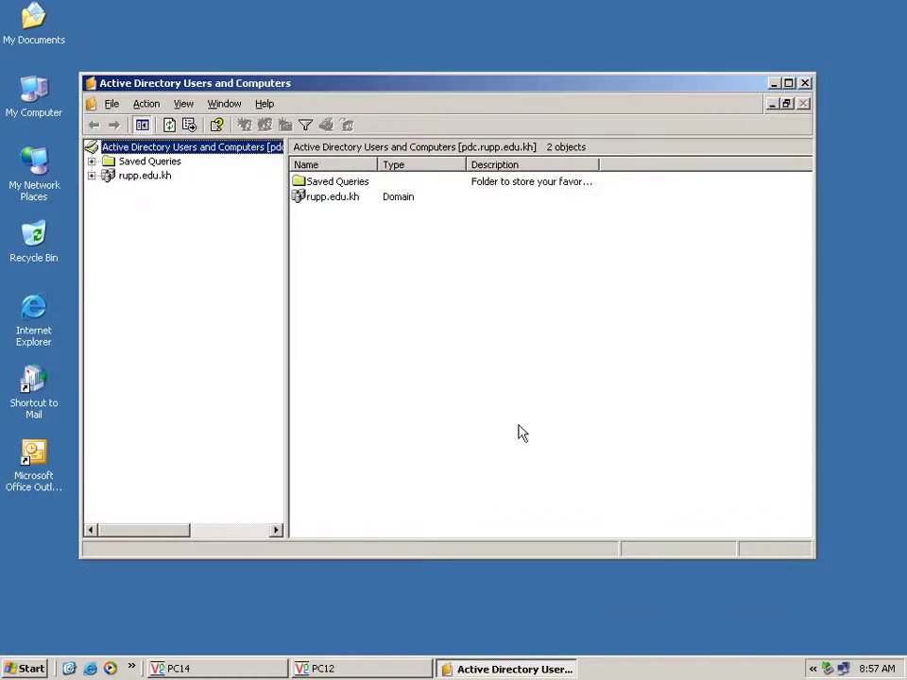
left_click(91, 175)
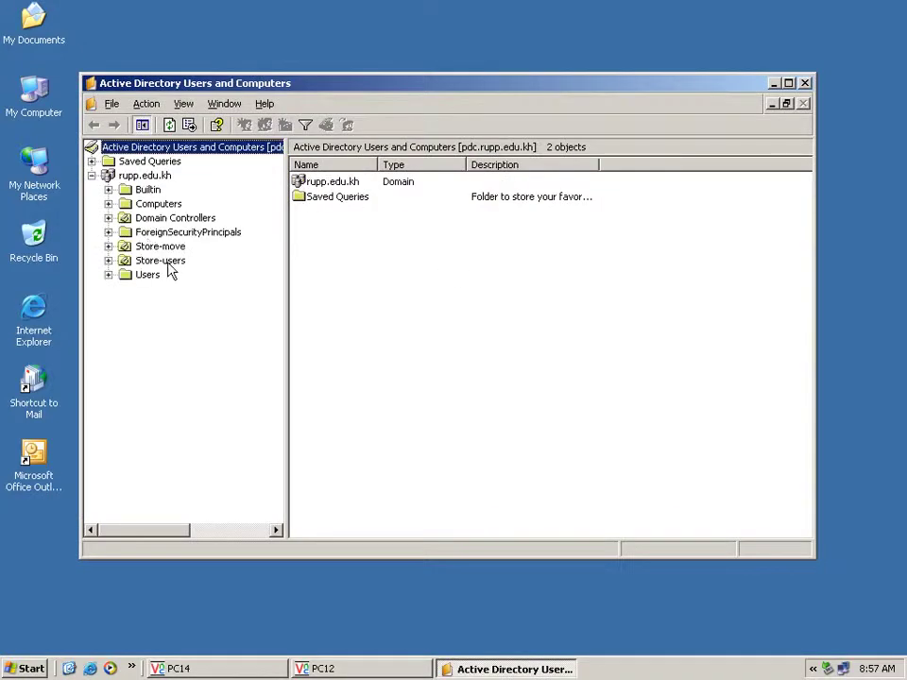
left_click(160, 261)
left_click(349, 272)
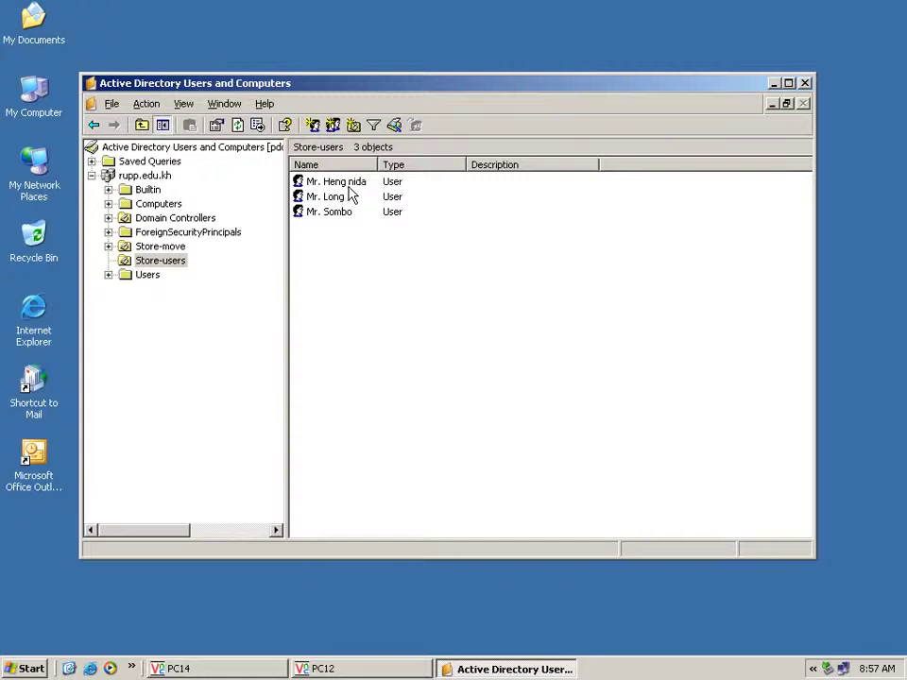
left_click(329, 199)
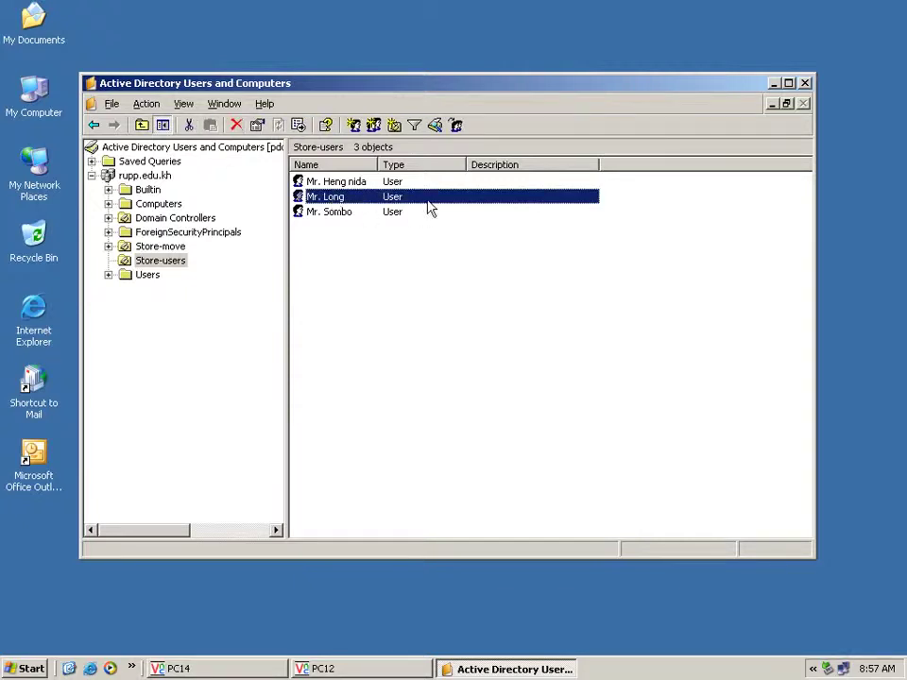
left_click(772, 83)
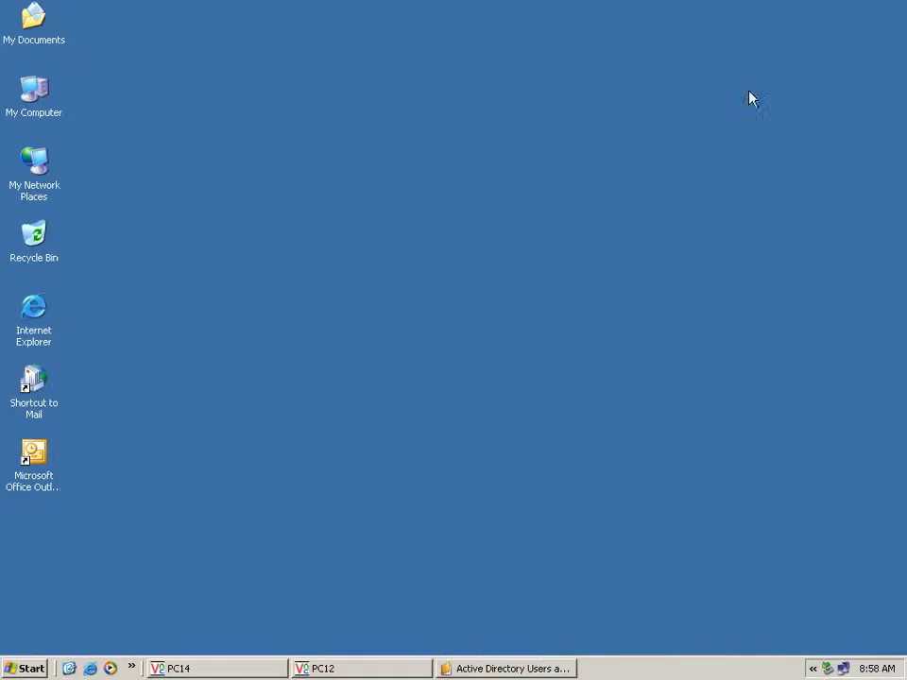
Switch to the PC12 virtual machine and open its Control Panel, selecting the Mail item
left_click(367, 668)
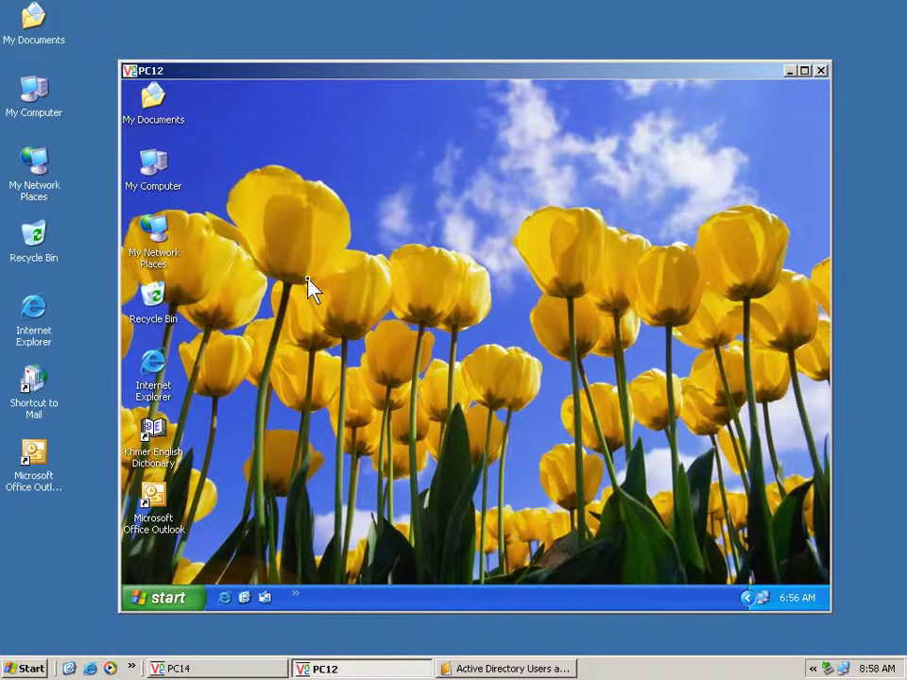
left_click(180, 596)
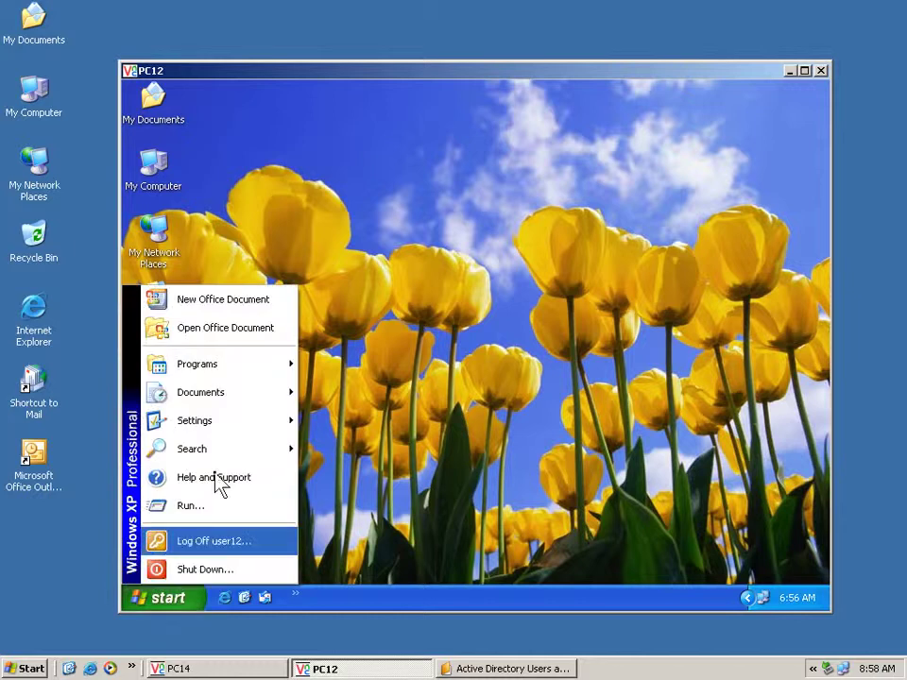
mouse_move(233, 427)
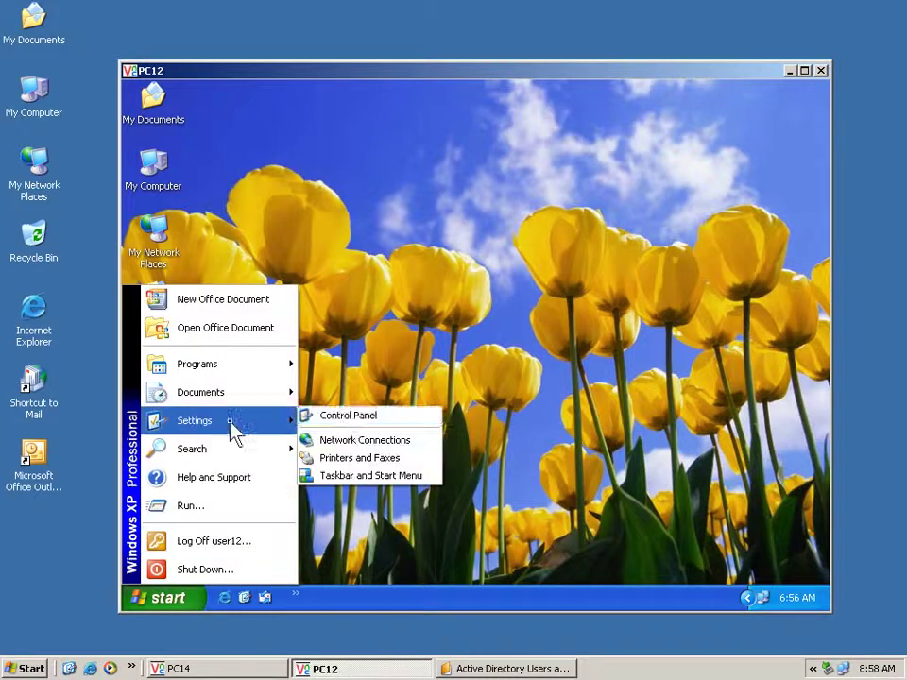
left_click(348, 417)
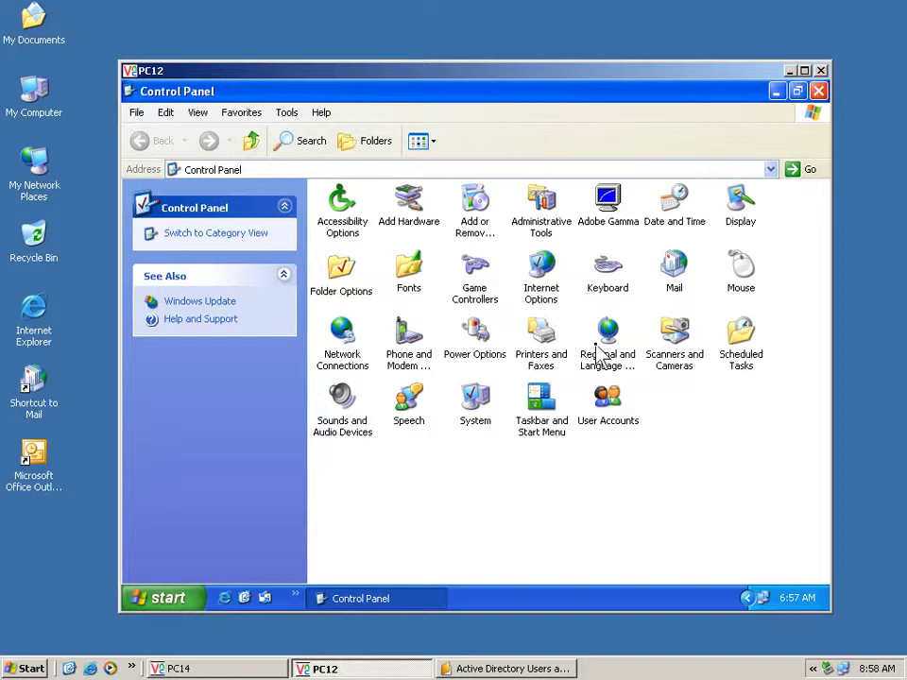
left_click(677, 277)
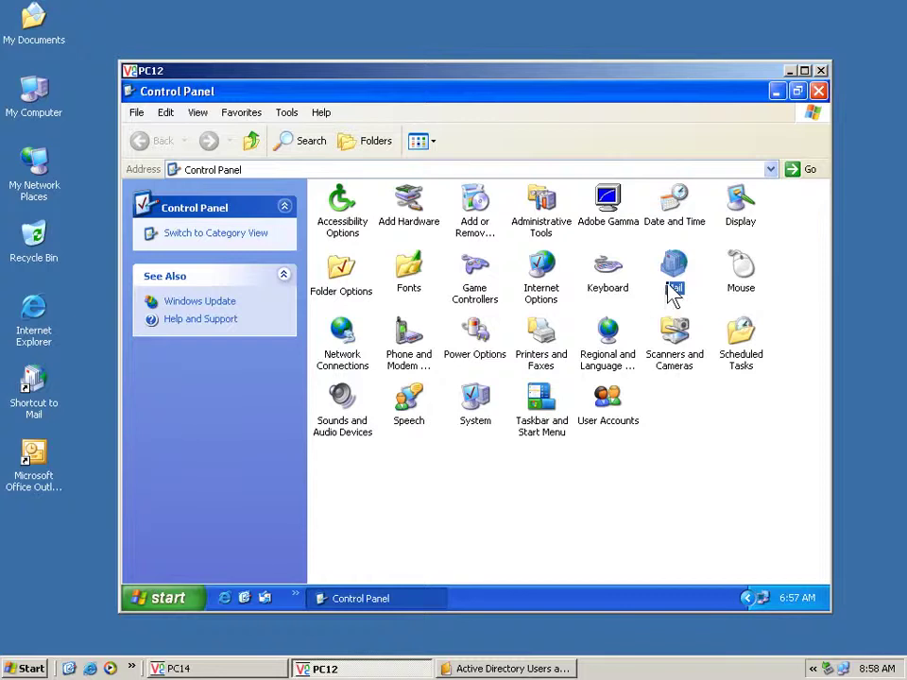
Add a new Outlook mail profile named with the user's name
double_click(672, 283)
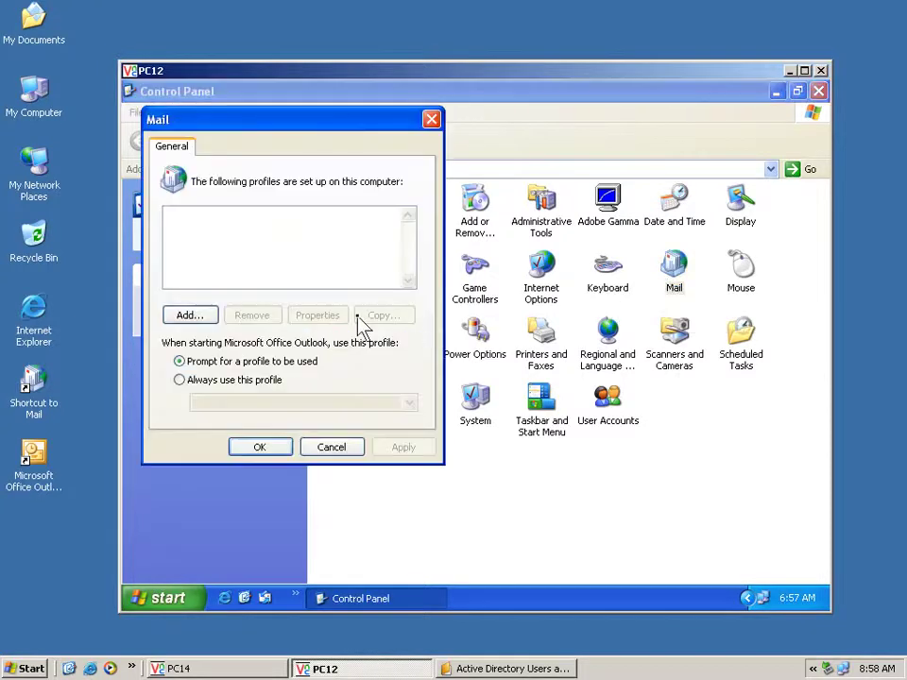
left_click(213, 318)
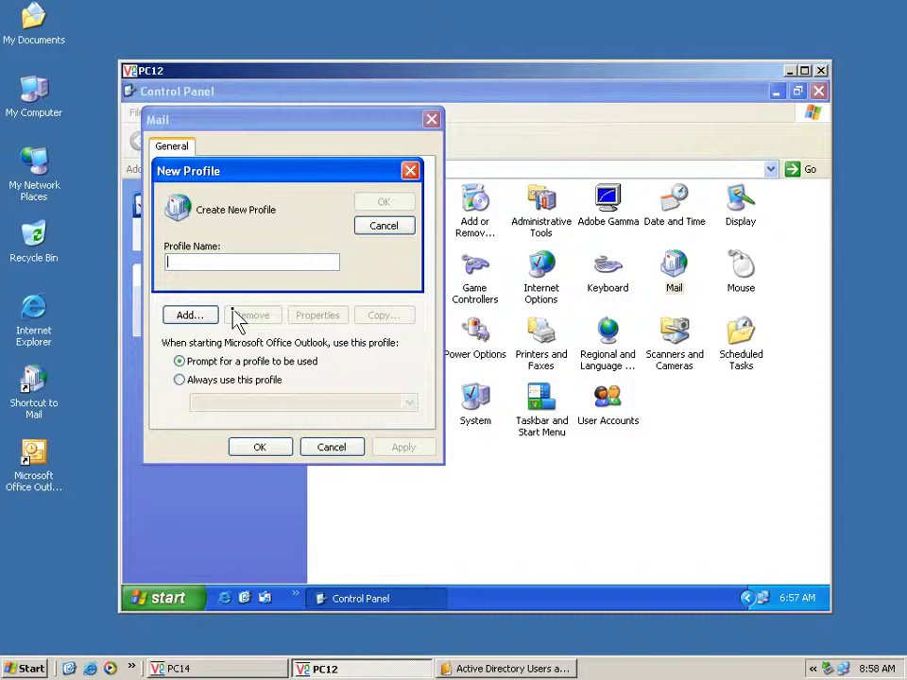
type("M")
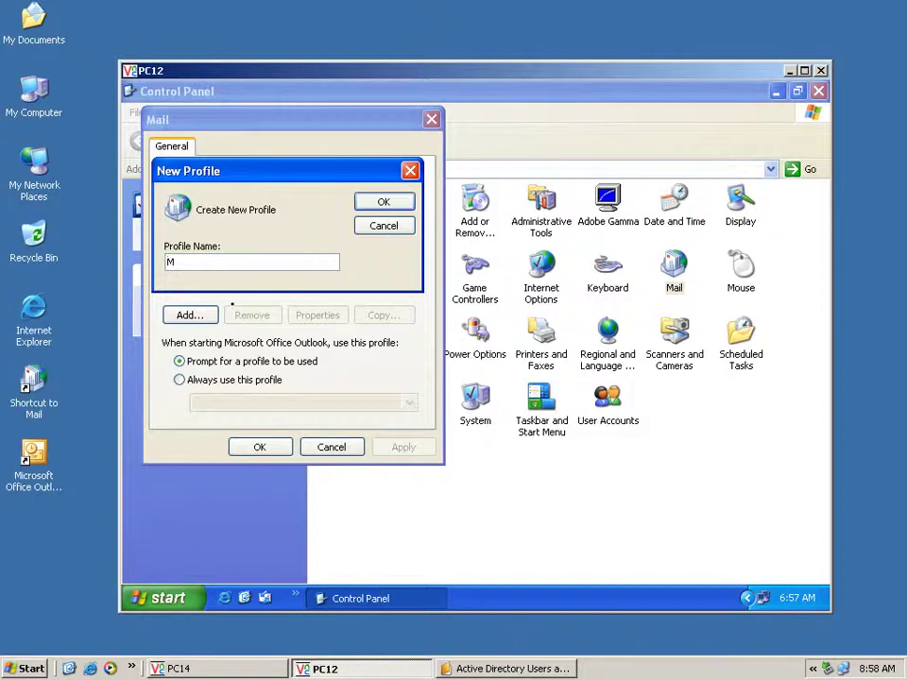
type("r. Long")
left_click(365, 200)
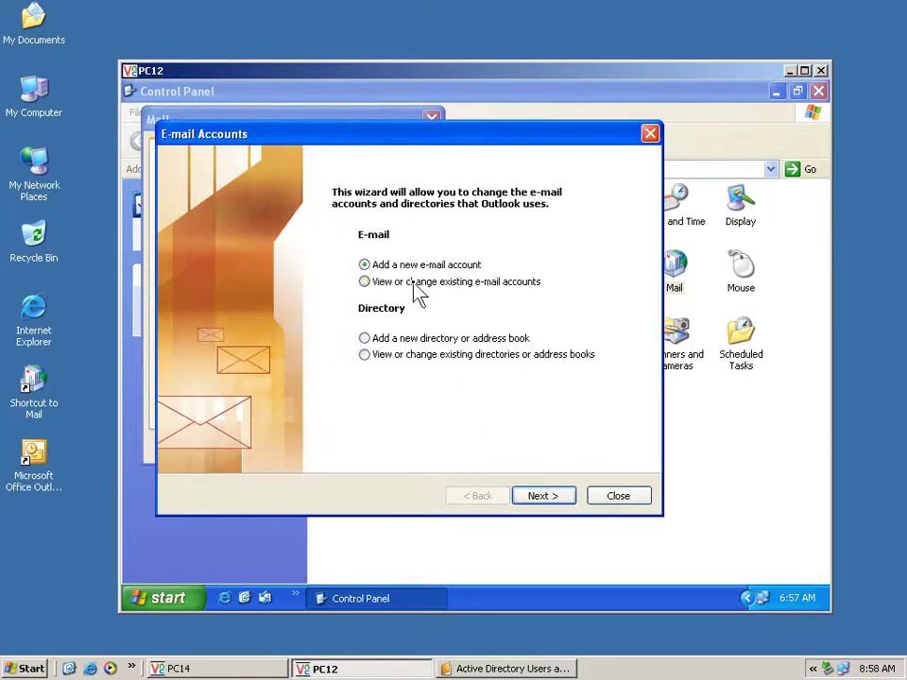
Add a new Microsoft Exchange Server account pointing to server pdc.rupp.edu.kh
left_click(546, 498)
left_click(337, 221)
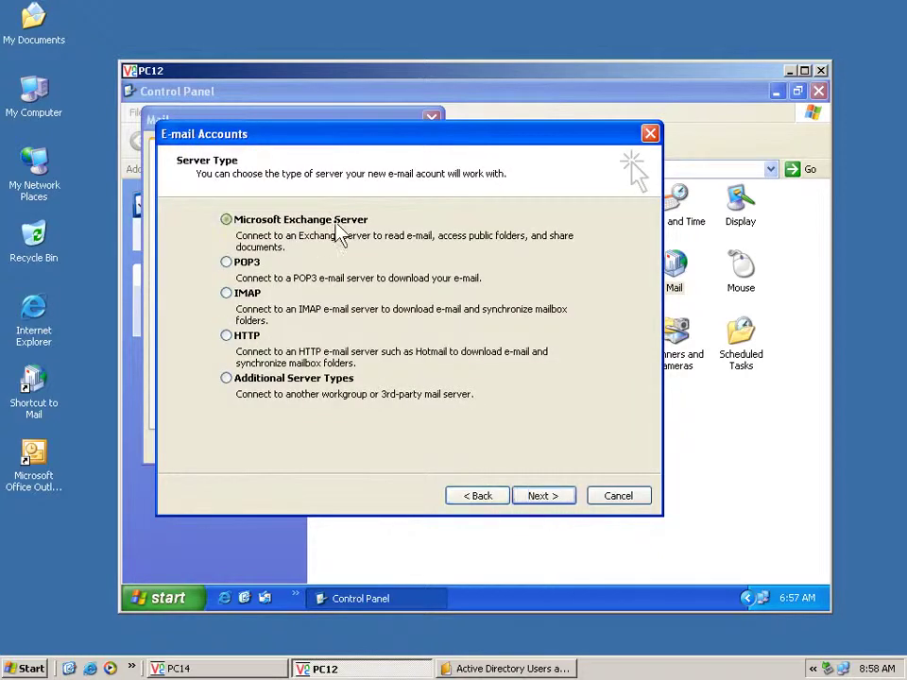
left_click(533, 497)
type("p")
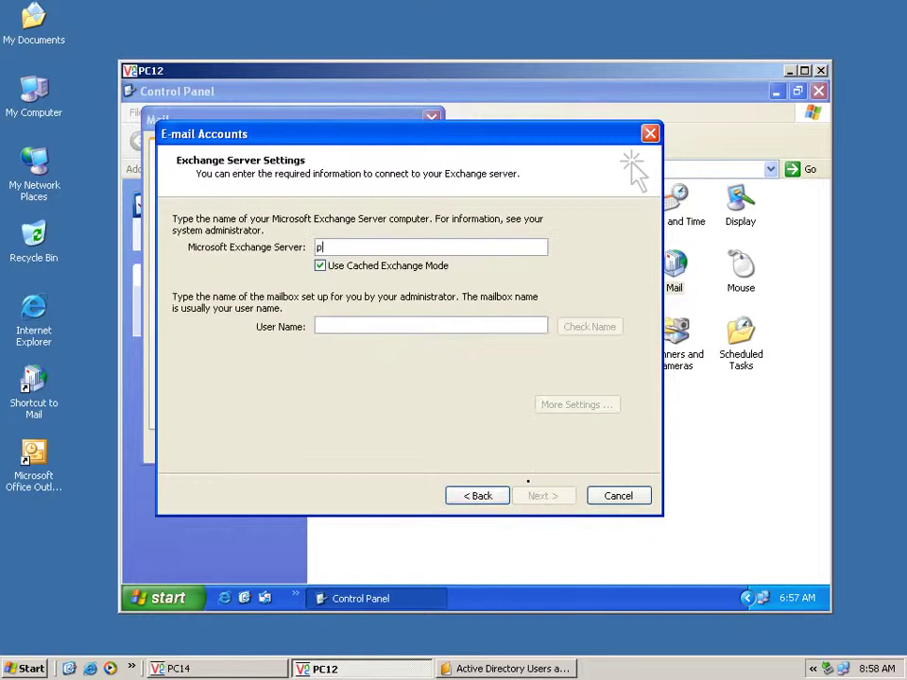
type("dc.rupp.edu.kh")
Turn off Cached Exchange Mode, enter the mailbox user name and verify it with Check Name
left_click(397, 267)
left_click(384, 327)
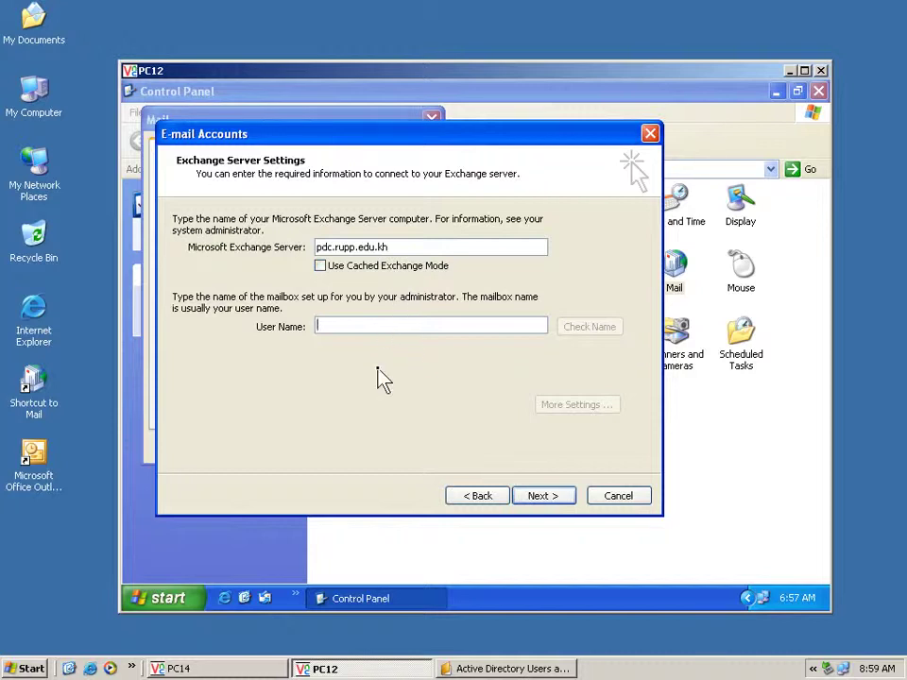
type("long")
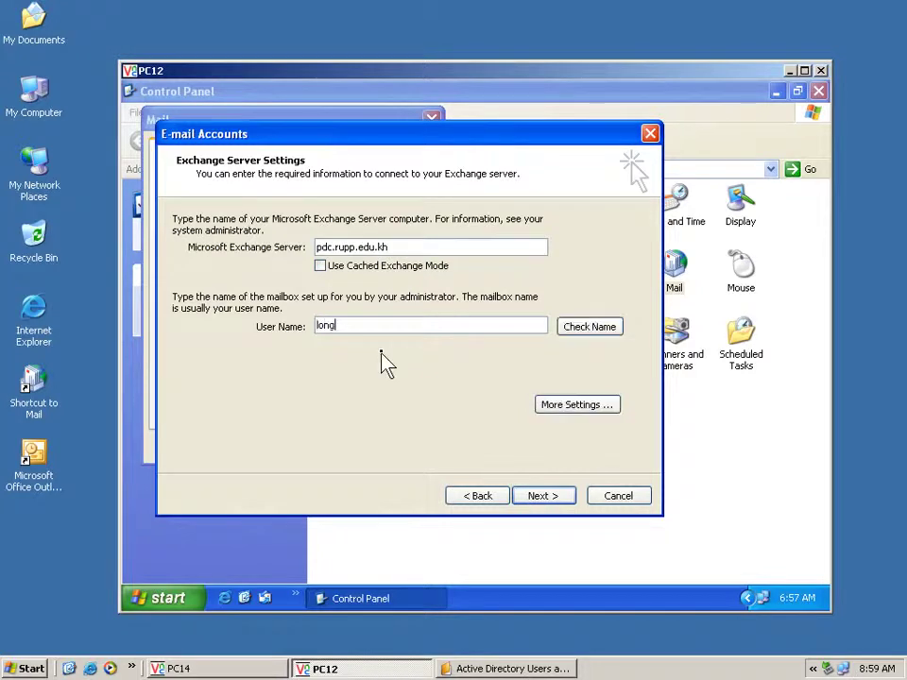
left_click(573, 328)
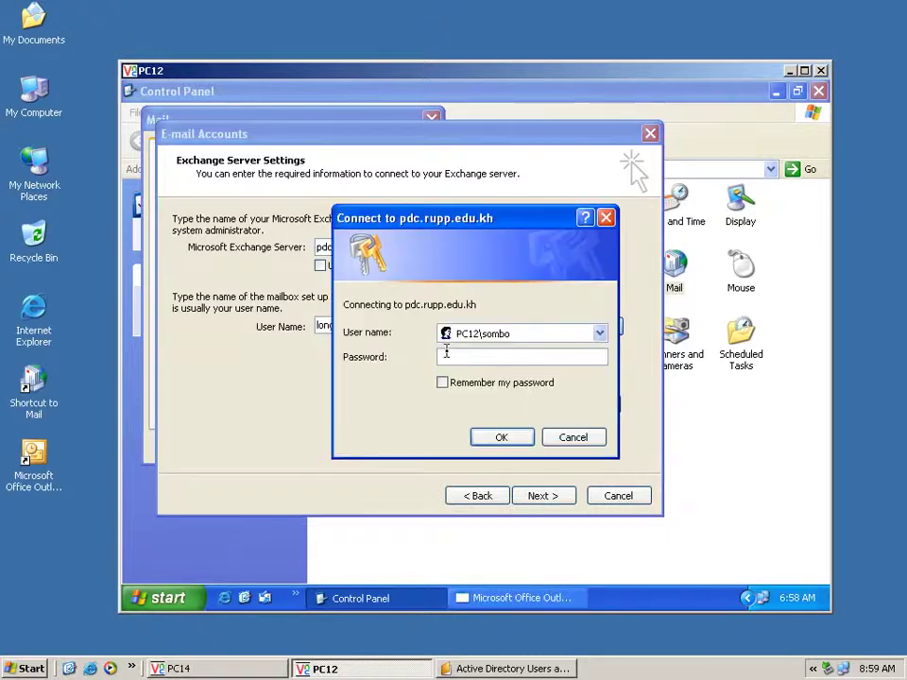
Log in to the server with the user's login name, finish the wizard and close Mail
left_click(525, 332)
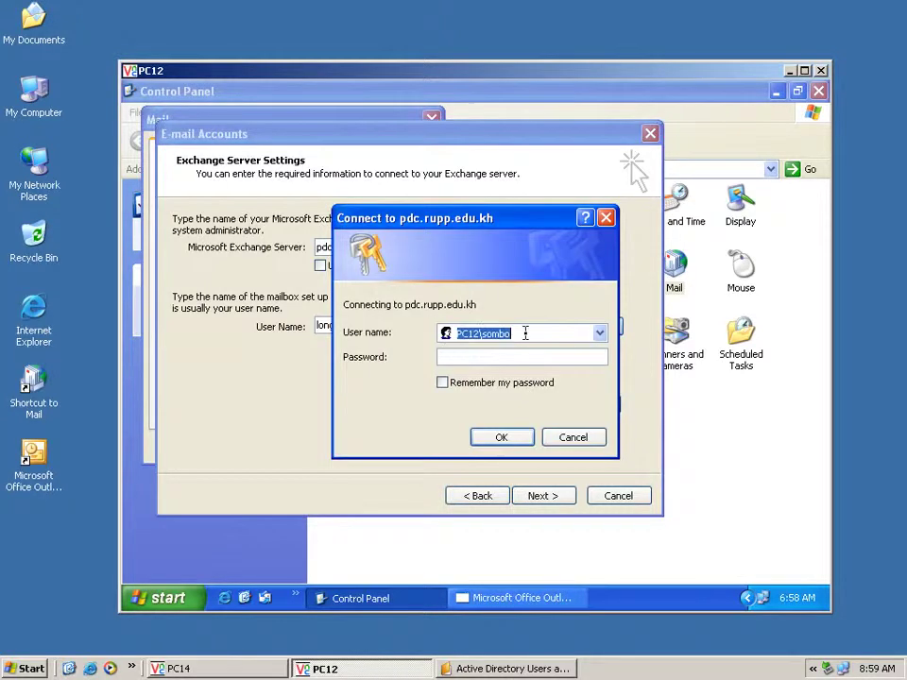
type("long")
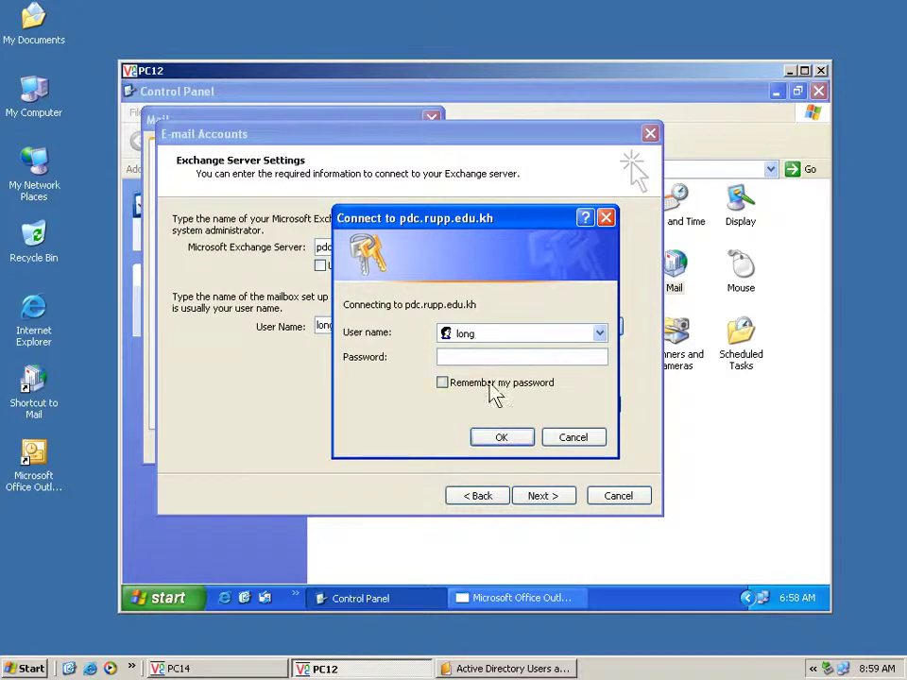
left_click(506, 440)
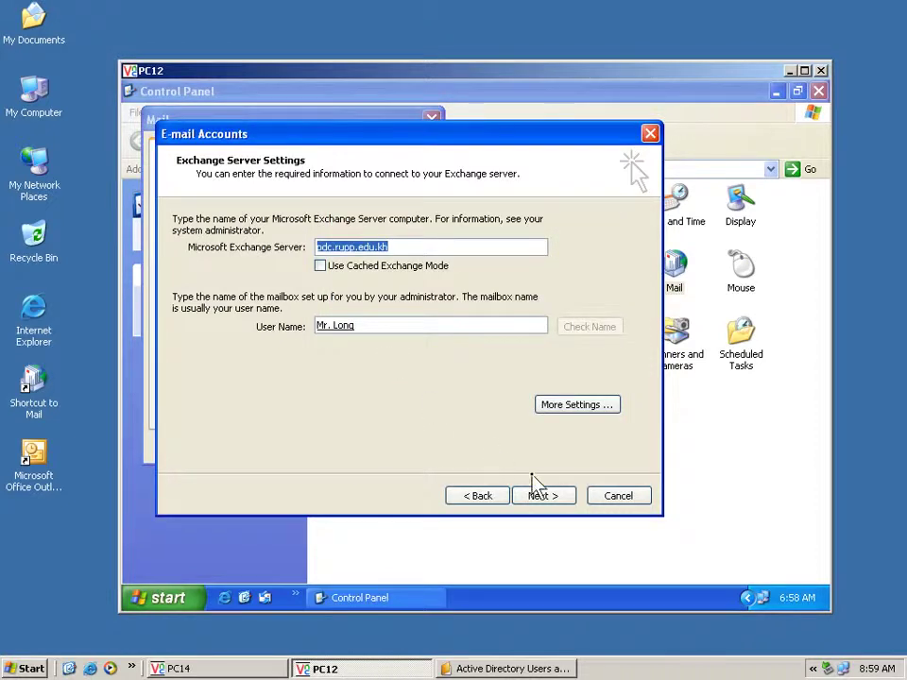
left_click(537, 499)
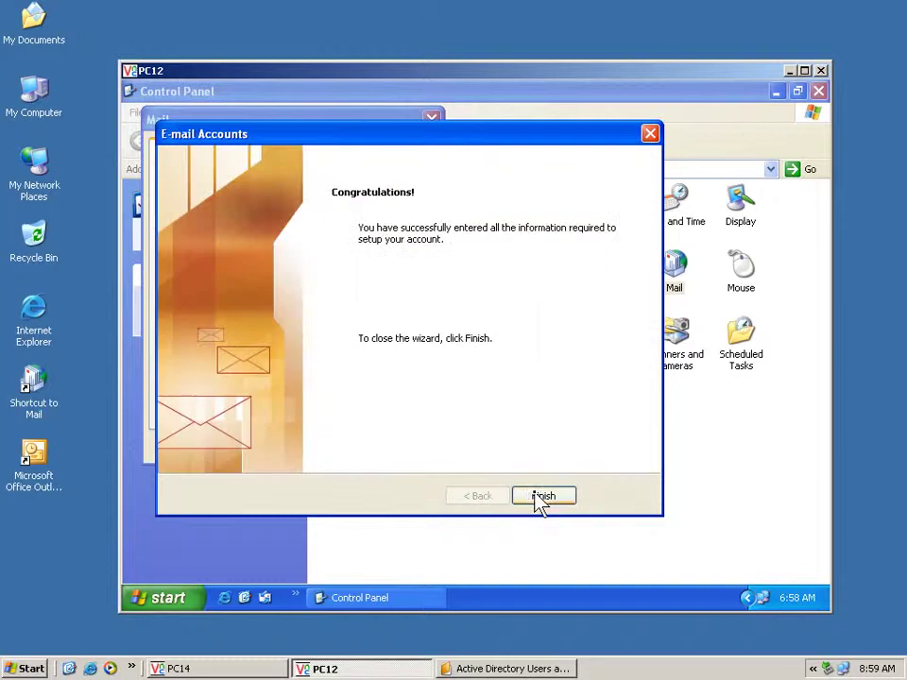
left_click(542, 496)
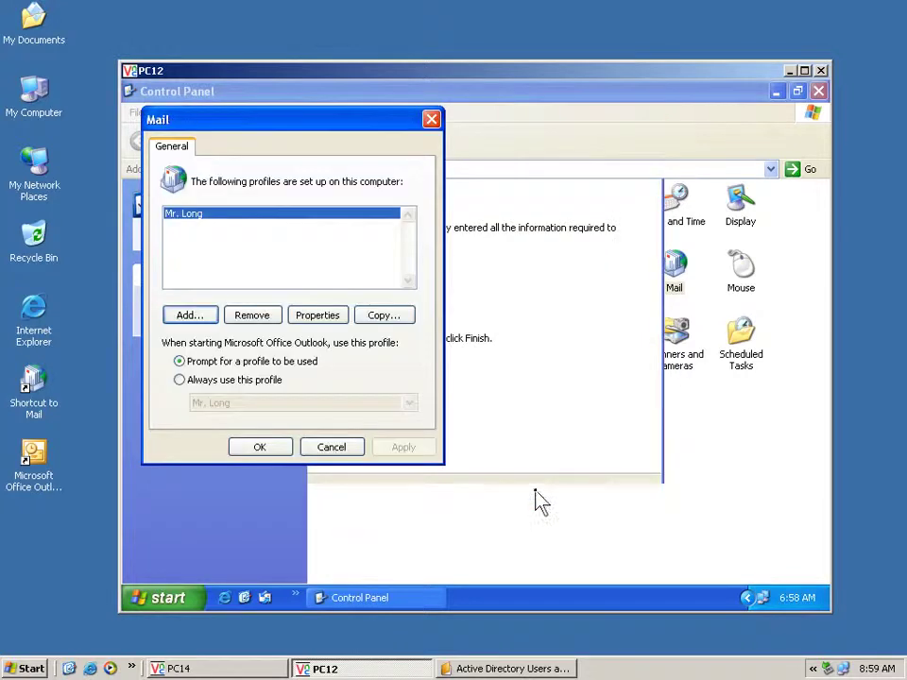
left_click(281, 450)
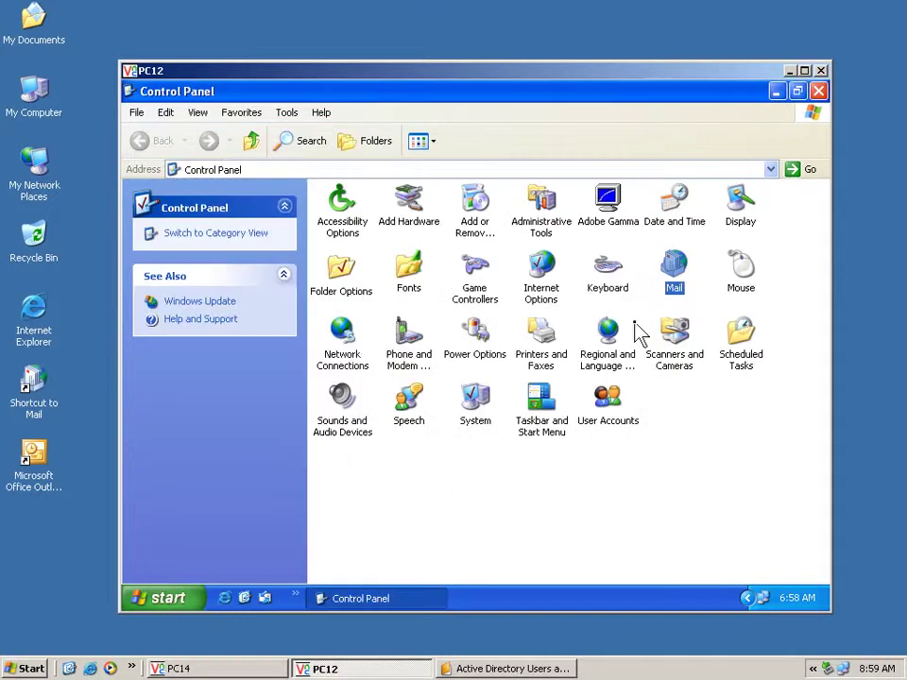
Launch Outlook on PC12 with the new profile, log in, and make it the default mail program
left_click(819, 93)
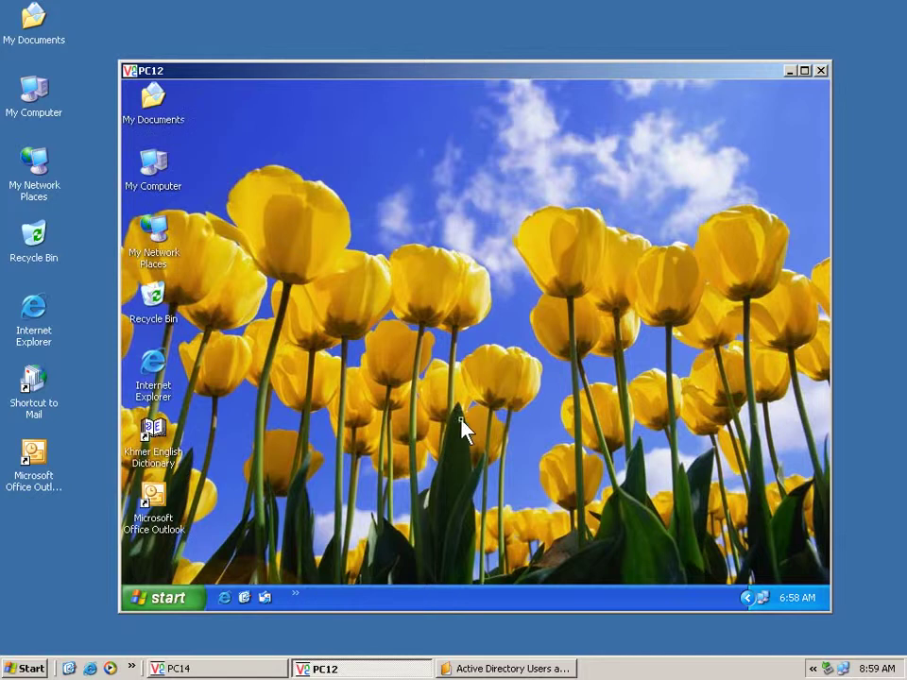
left_click(157, 514)
double_click(166, 498)
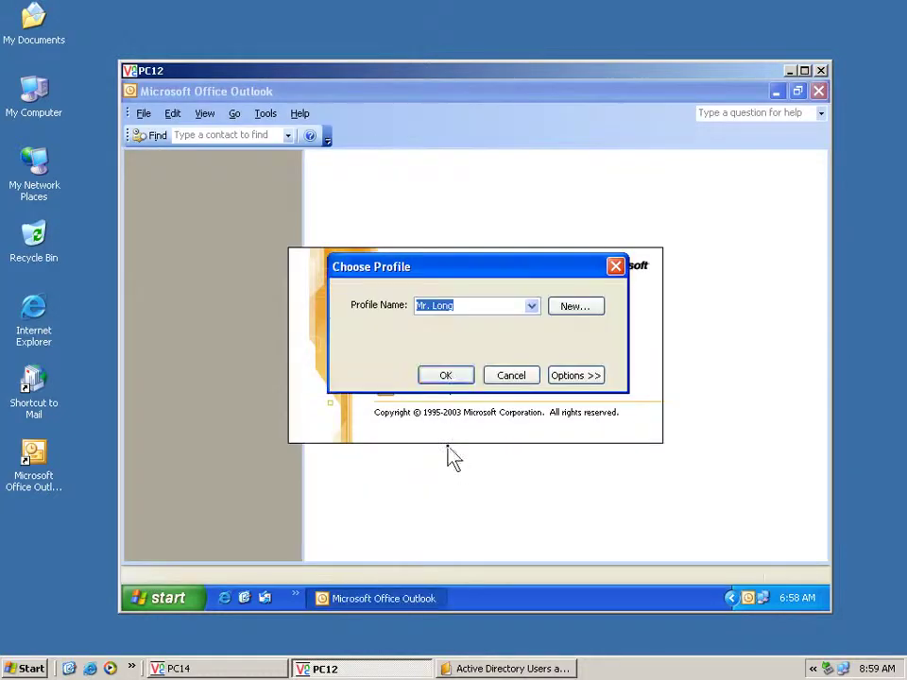
left_click(446, 376)
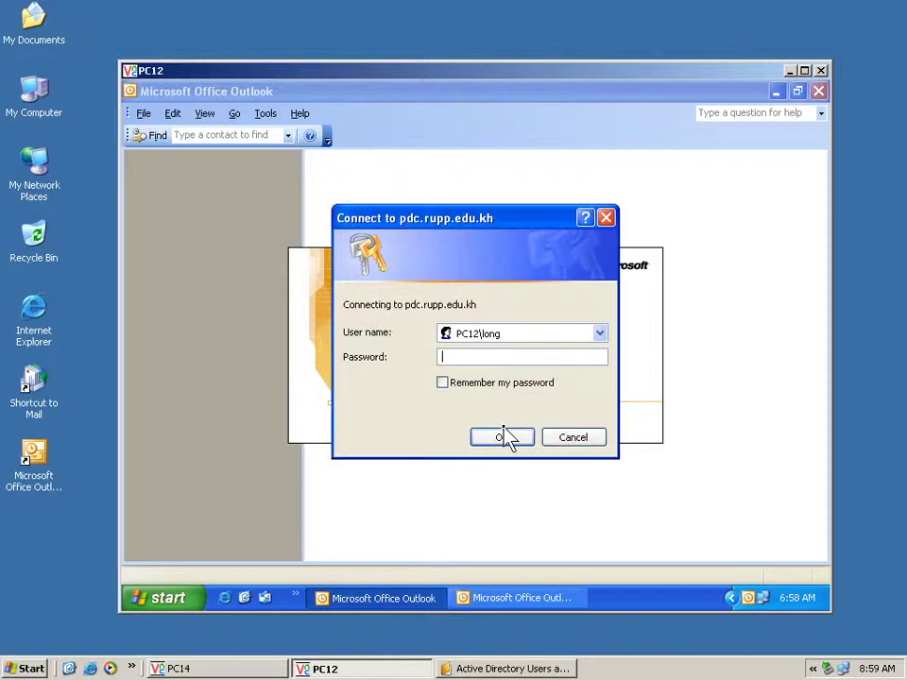
left_click(504, 435)
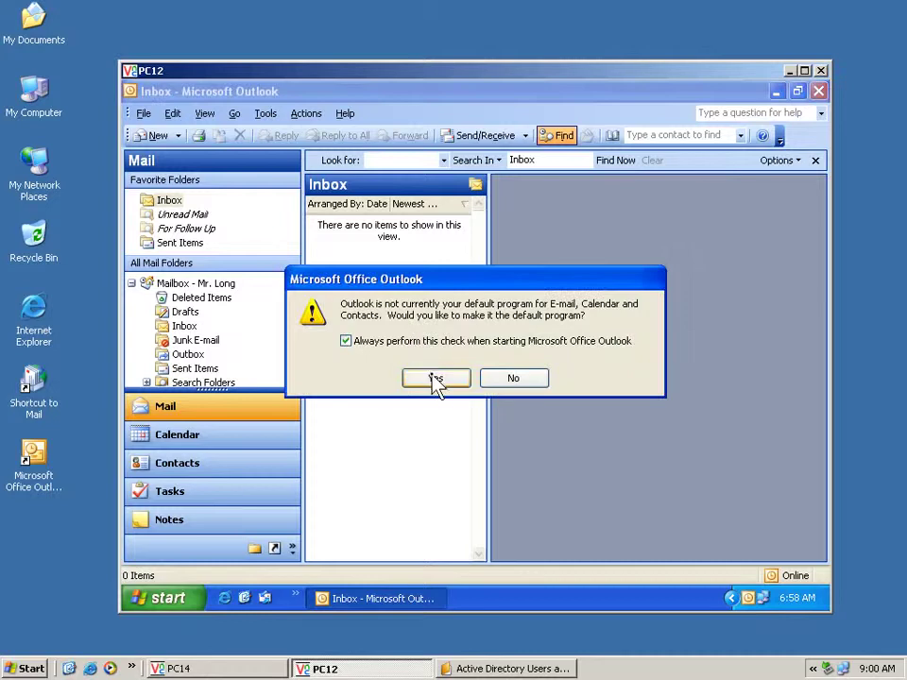
left_click(433, 378)
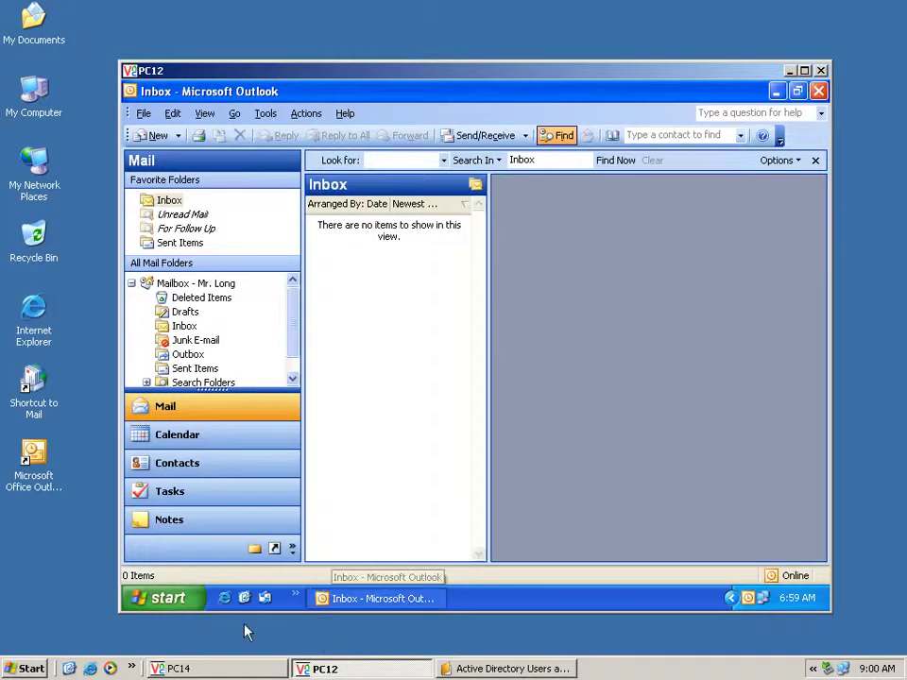
Switch to the PC14 virtual machine and open its Control Panel from the Start menu
left_click(175, 668)
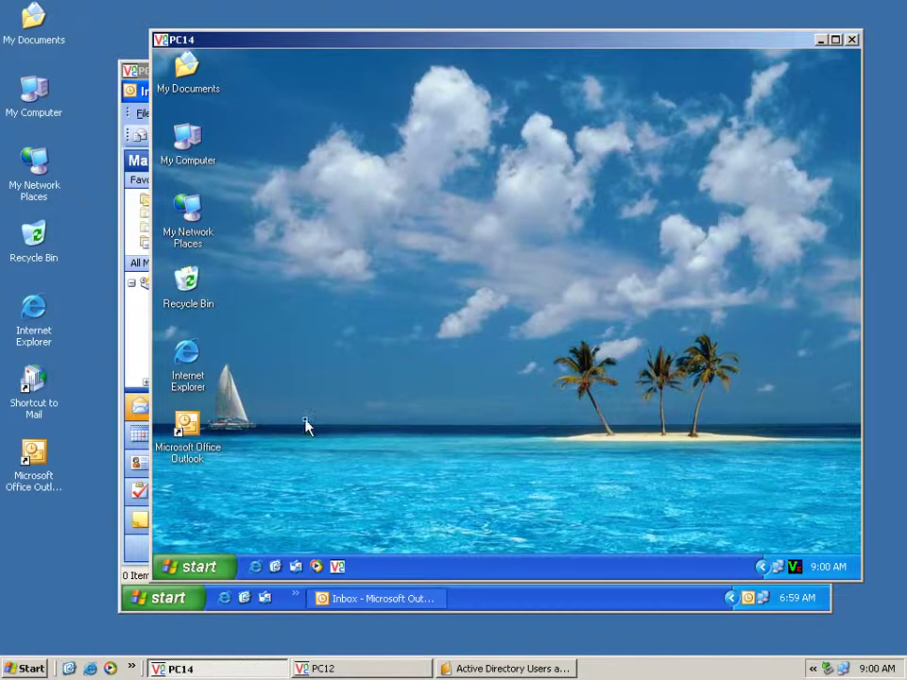
left_click(193, 565)
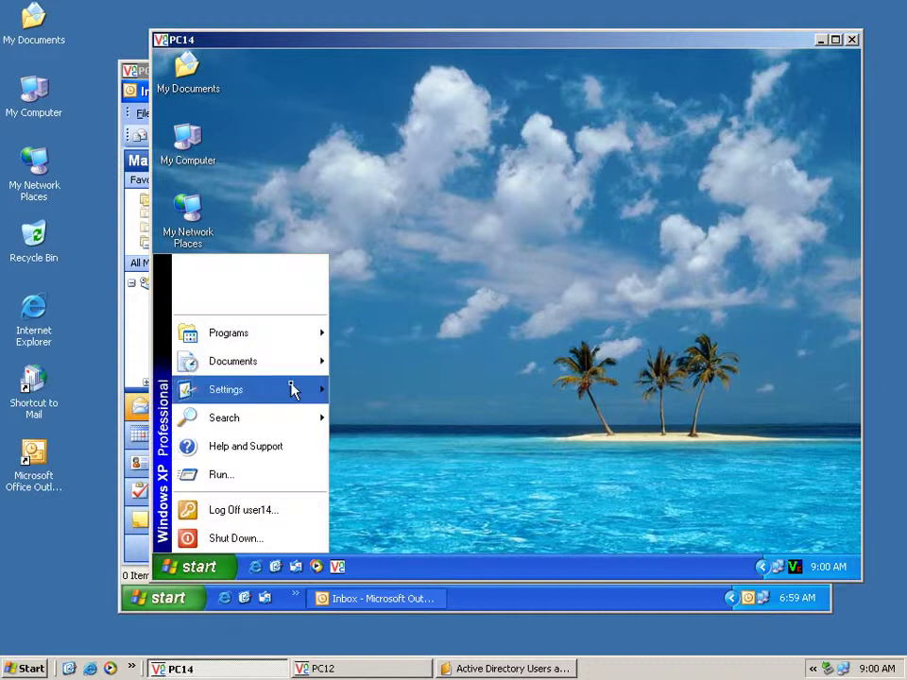
left_click(367, 387)
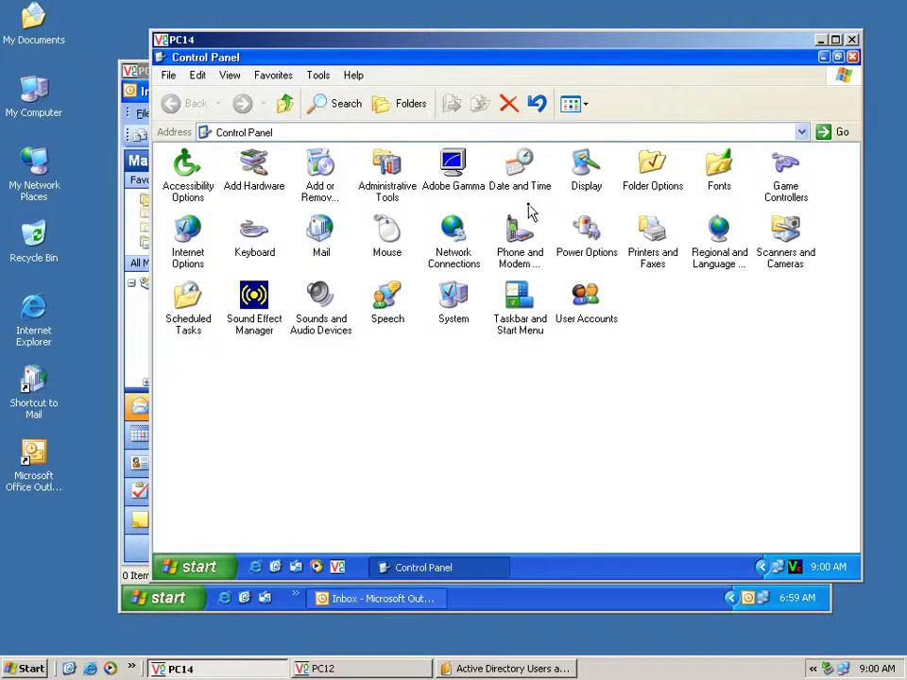
Create a new mail profile on PC14 named with the user's name
left_click(324, 237)
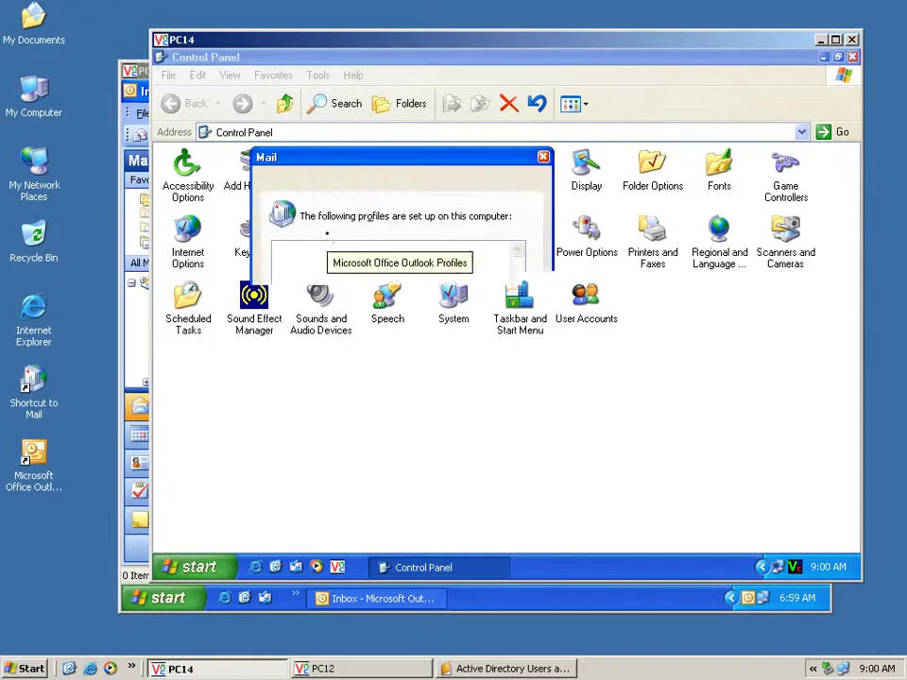
left_click(309, 350)
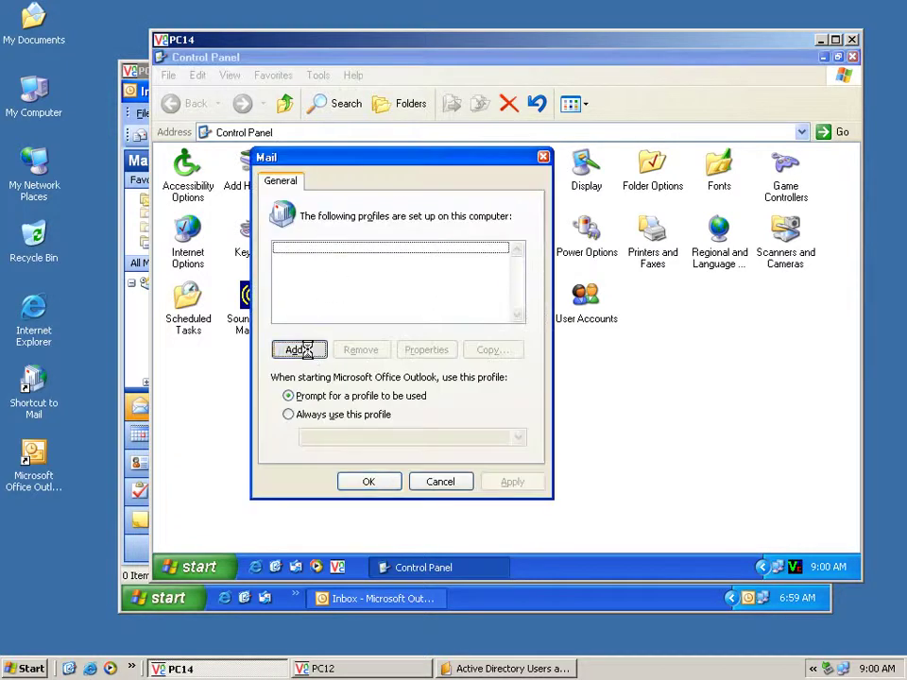
type("Mr. ")
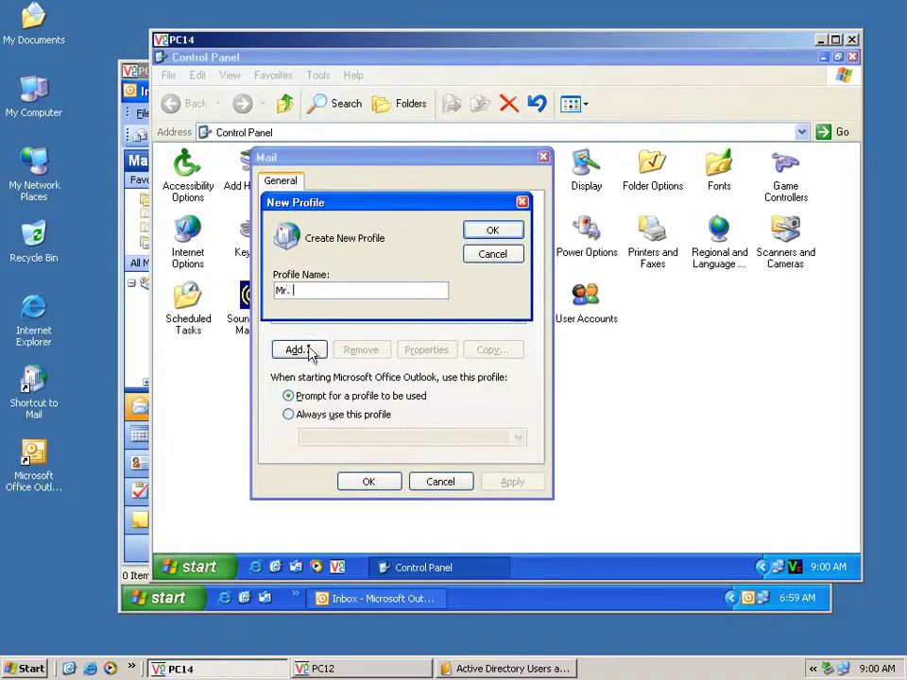
type("Nida")
left_click(488, 235)
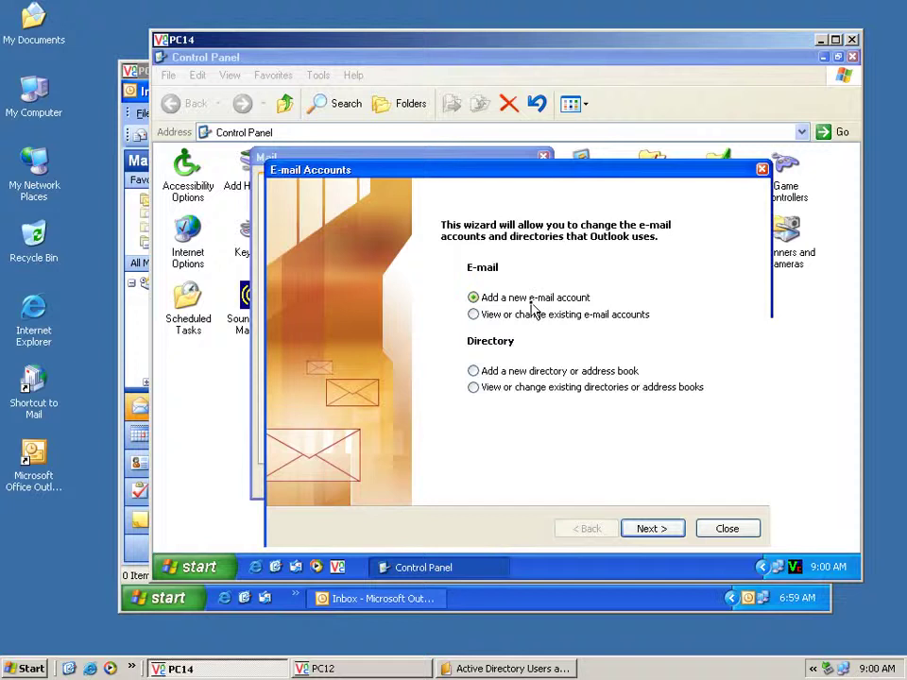
Add a Microsoft Exchange Server account with server pdc.rupp.edu.kh
left_click(657, 529)
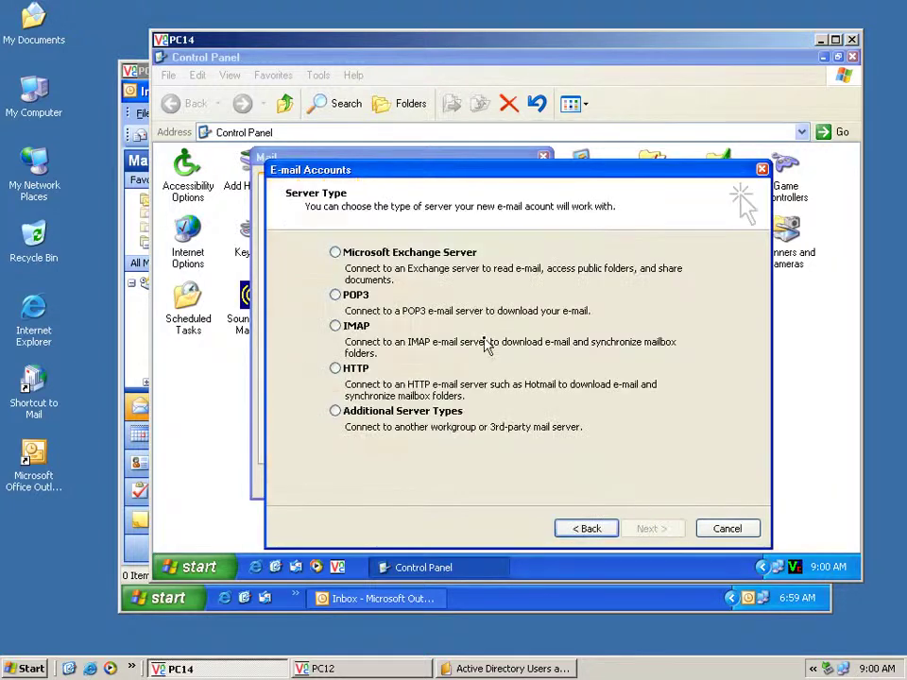
left_click(399, 253)
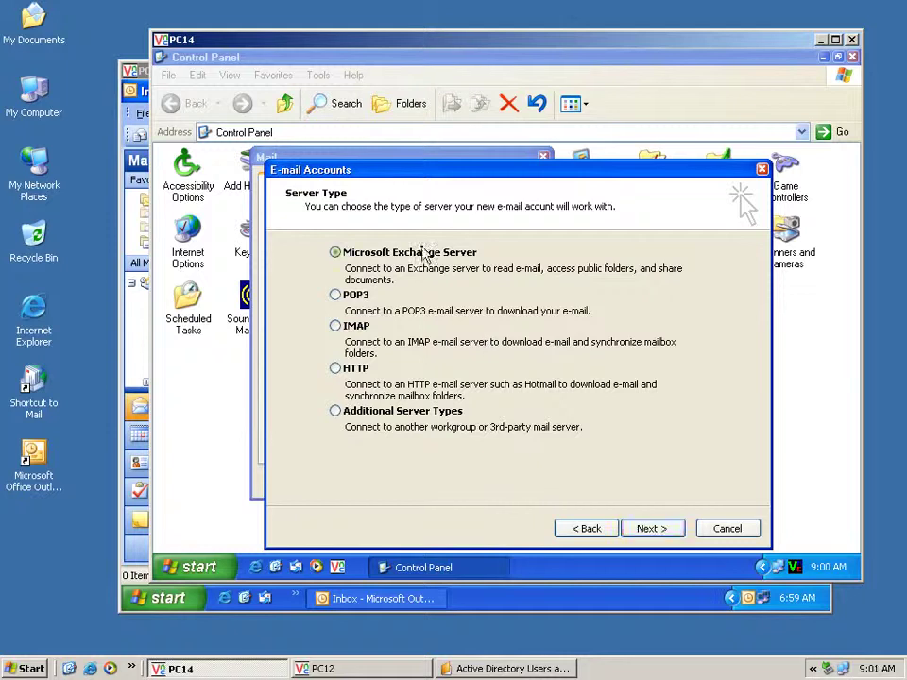
left_click(650, 535)
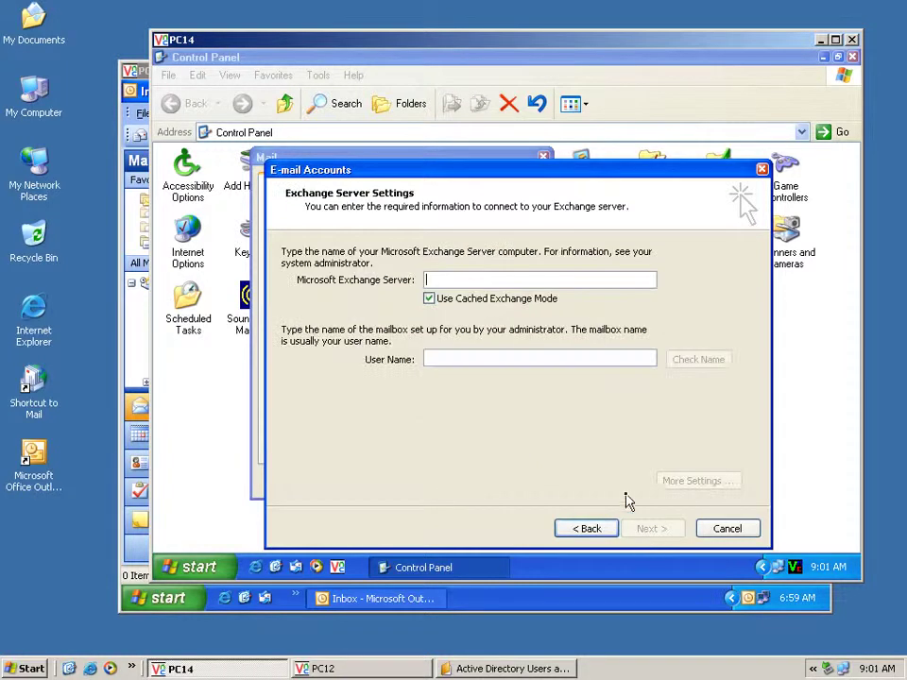
type("pdc.")
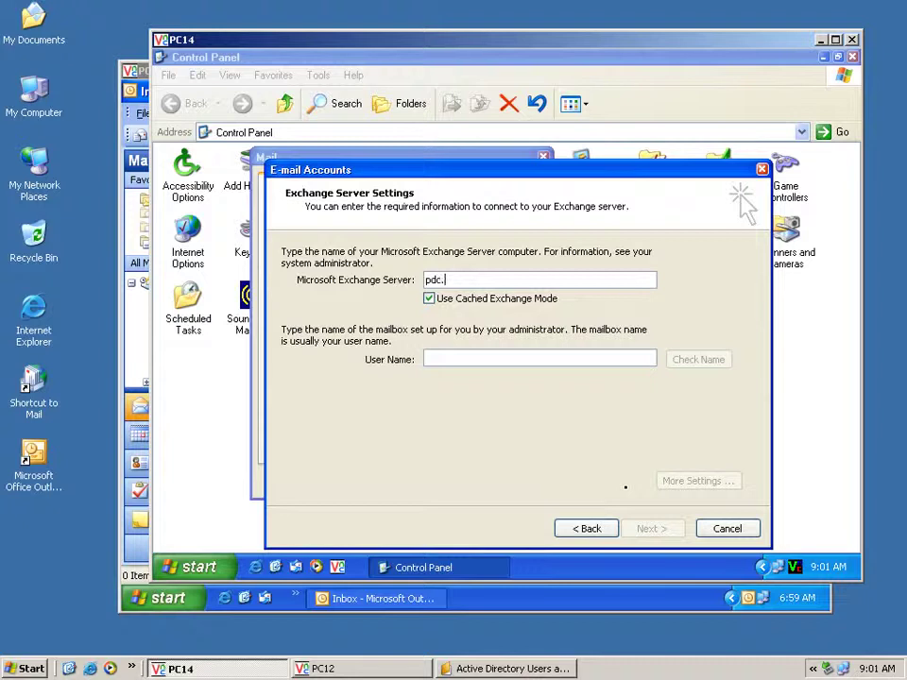
type("rupp.edu.kh")
Turn off Cached Exchange Mode and verify the mailbox user name with Check Name
left_click(505, 300)
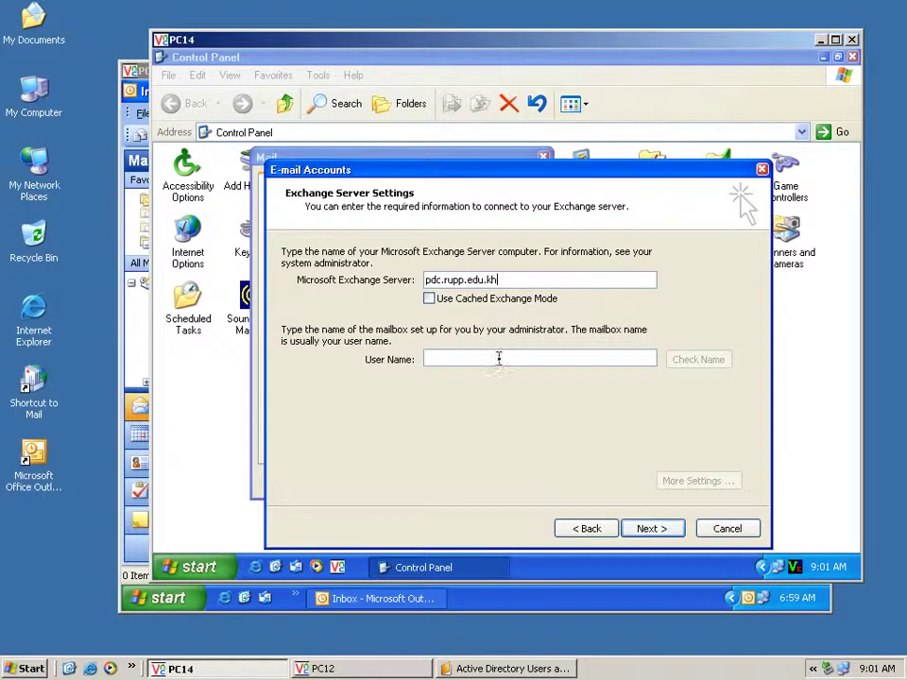
left_click(498, 356)
type("nida")
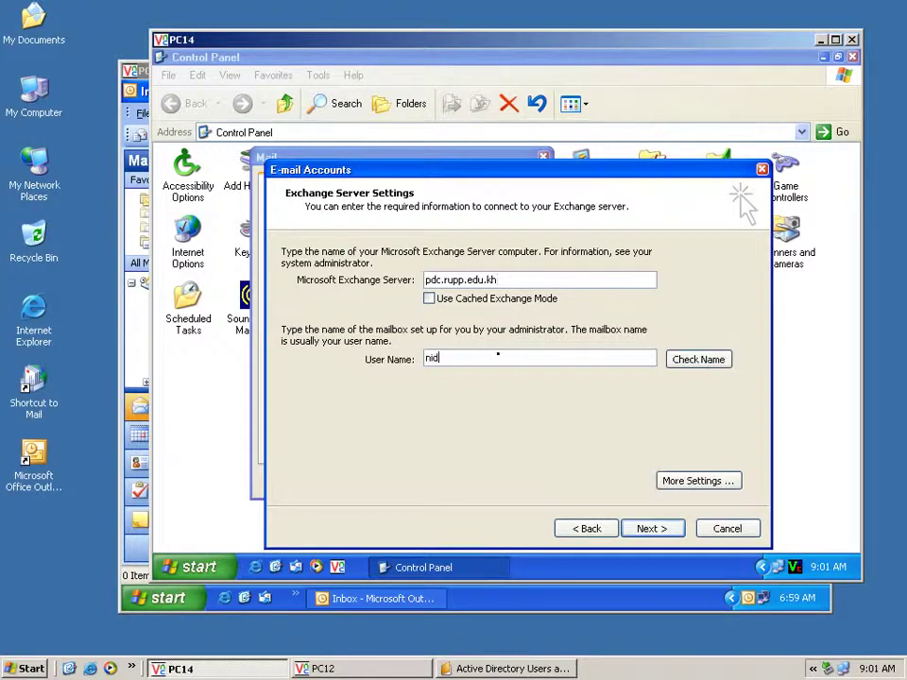
left_click(694, 365)
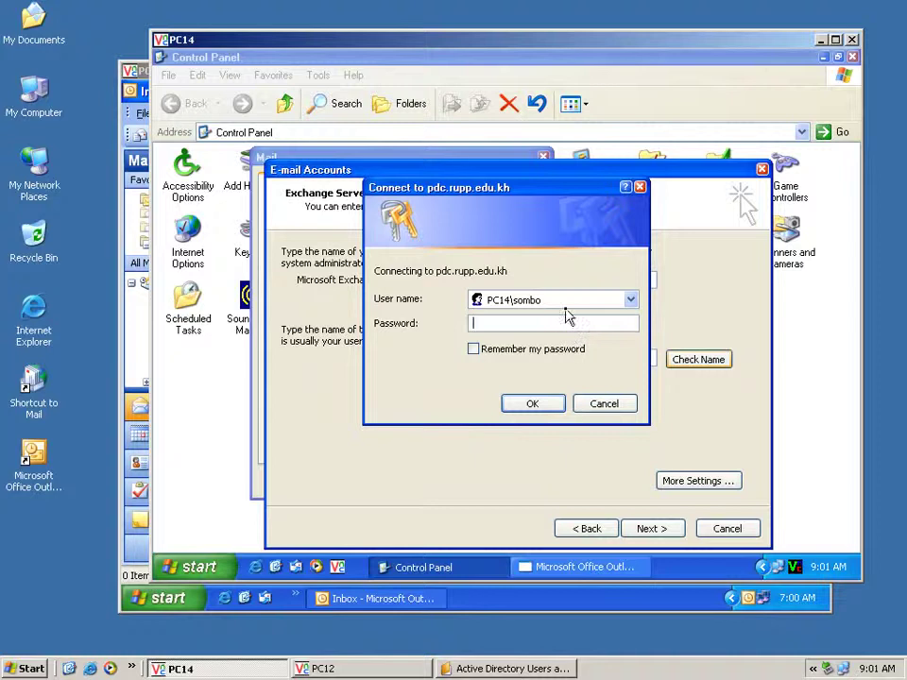
Log in to the server with the user's login name and complete the account setup
left_click(565, 303)
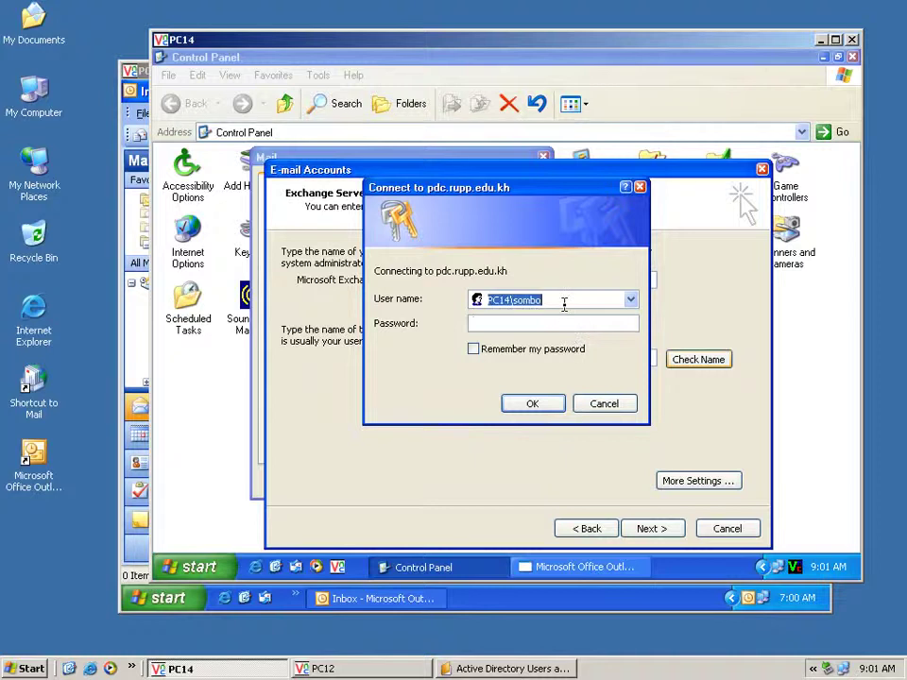
type("nida")
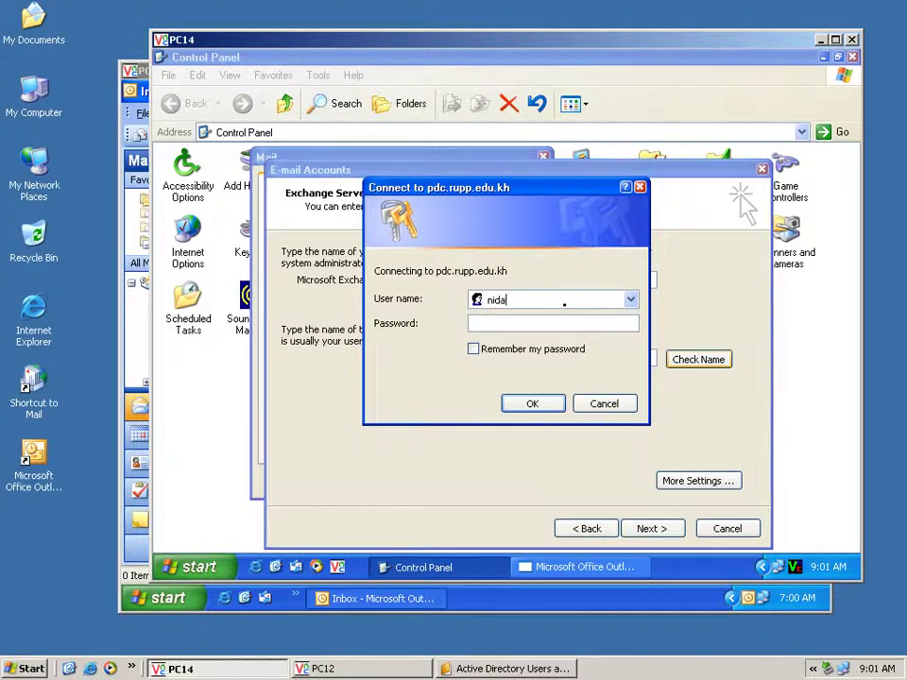
left_click(537, 404)
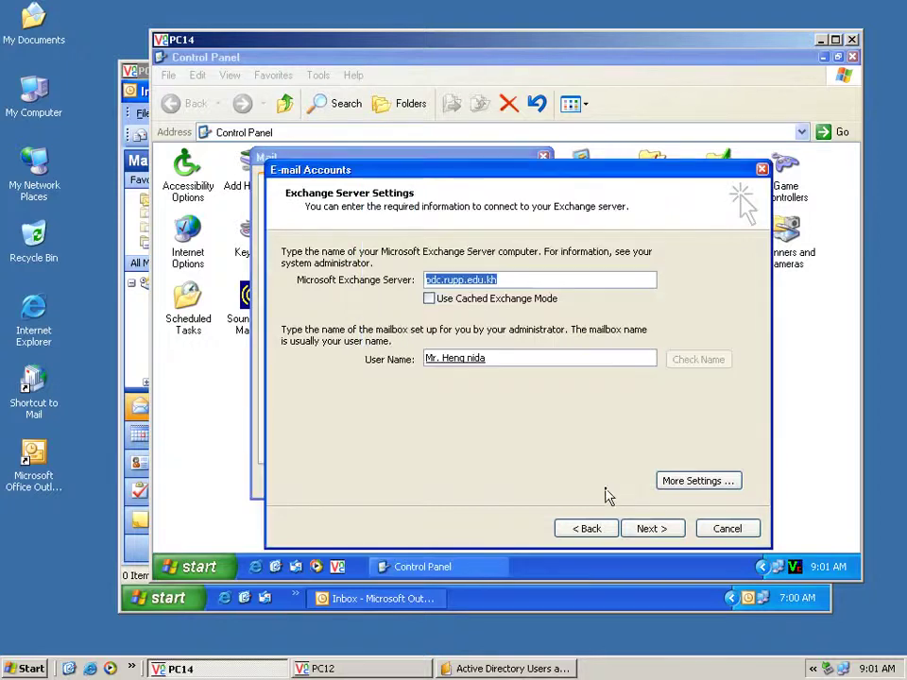
left_click(652, 529)
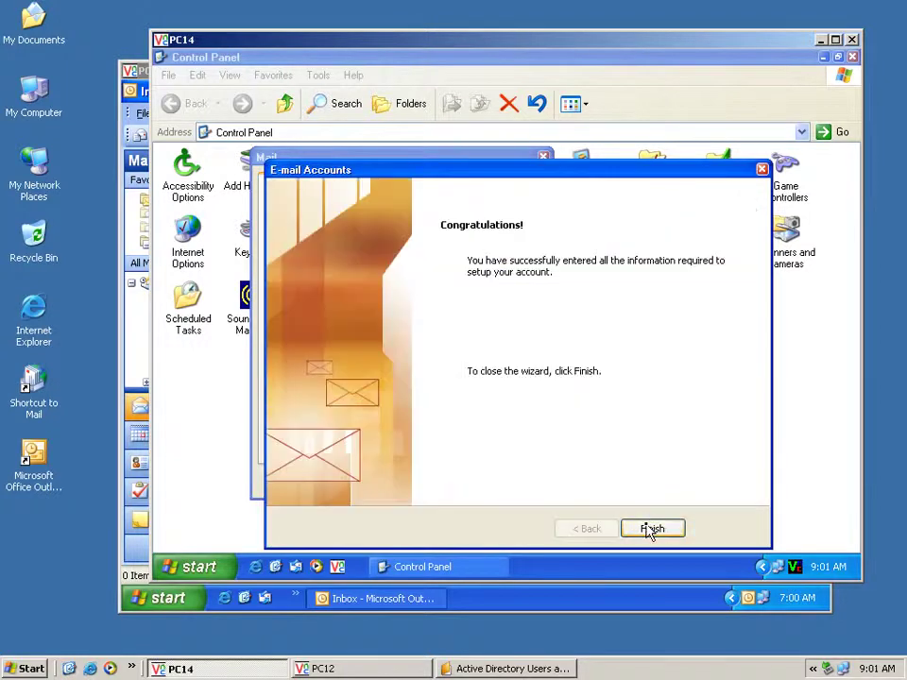
left_click(650, 529)
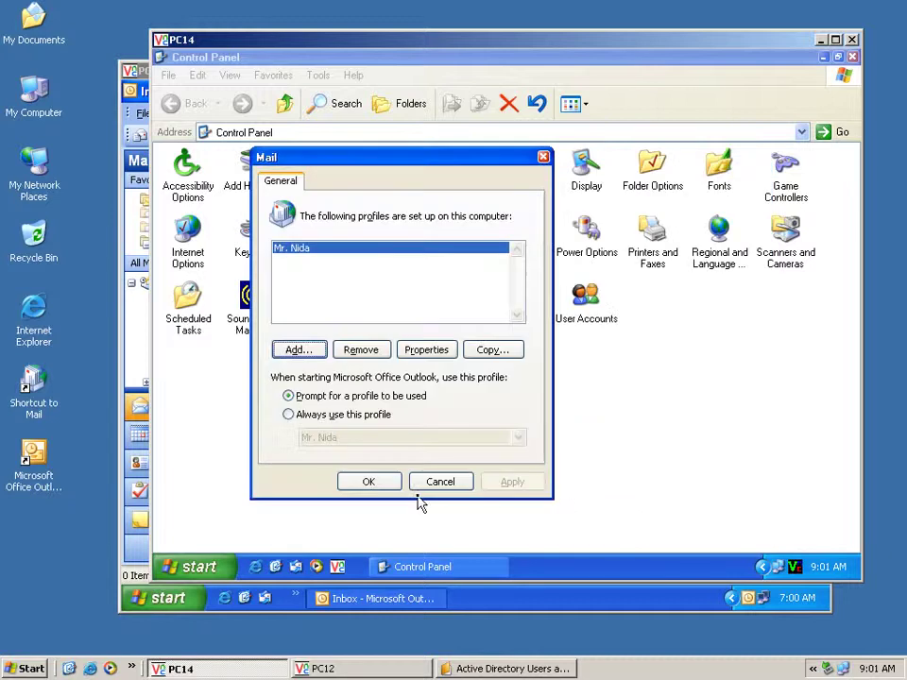
Close Mail and Control Panel, then launch Outlook on PC14 and log in to pdc.rupp.edu.kh
left_click(369, 484)
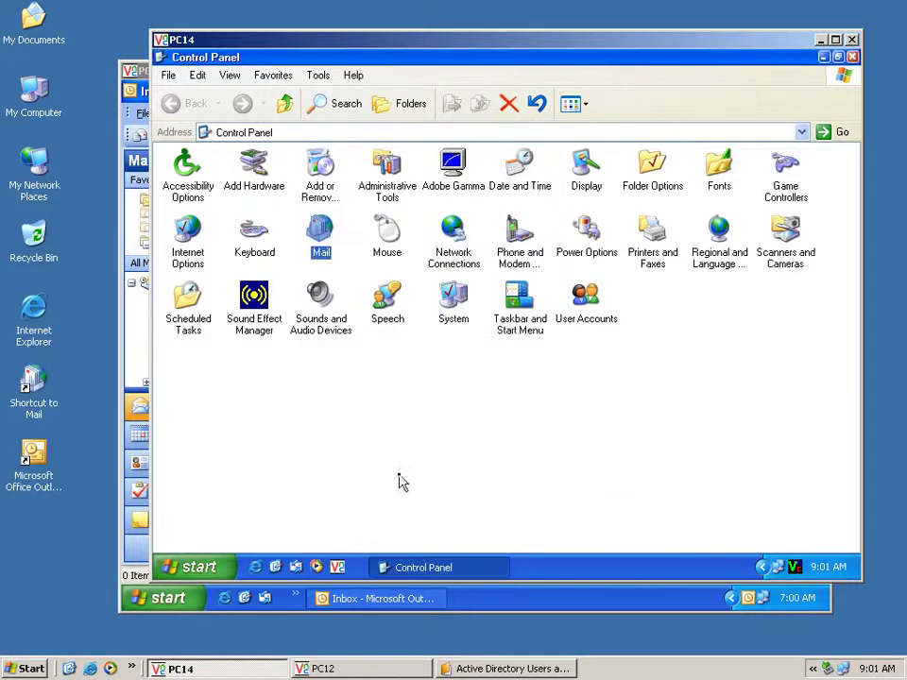
left_click(852, 58)
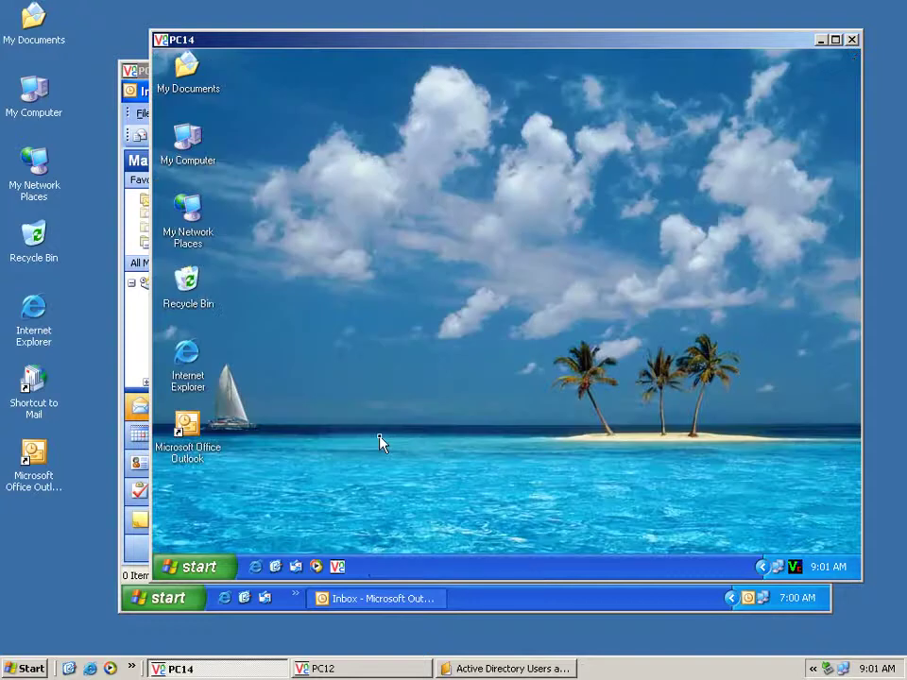
double_click(204, 452)
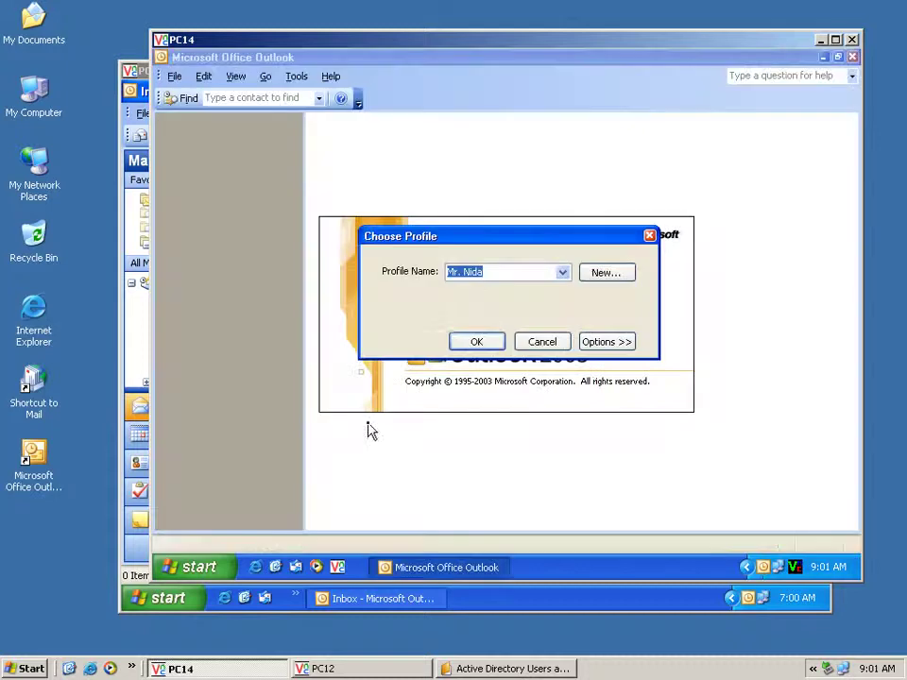
left_click(480, 341)
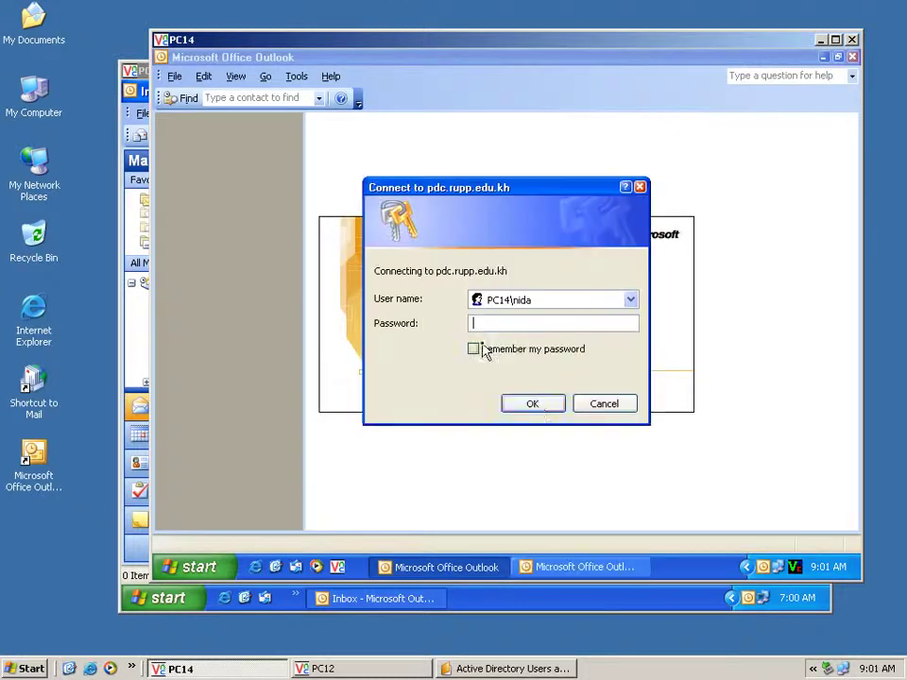
left_click(534, 404)
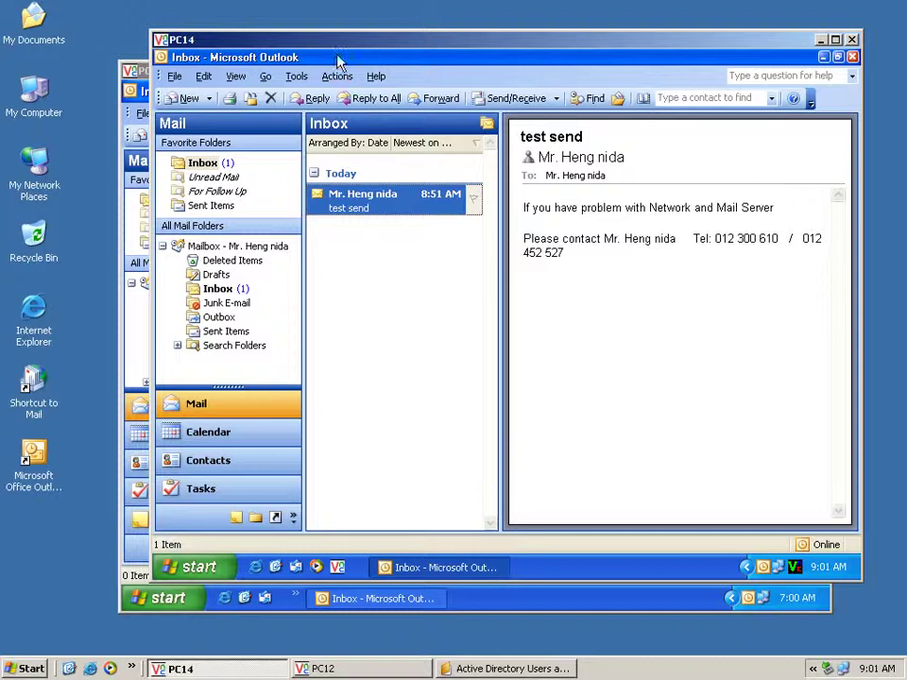
Place PC12 at the top-left and PC14 on the right, accepting Outlook as default mail program
left_click_drag(237, 40, 345, 61)
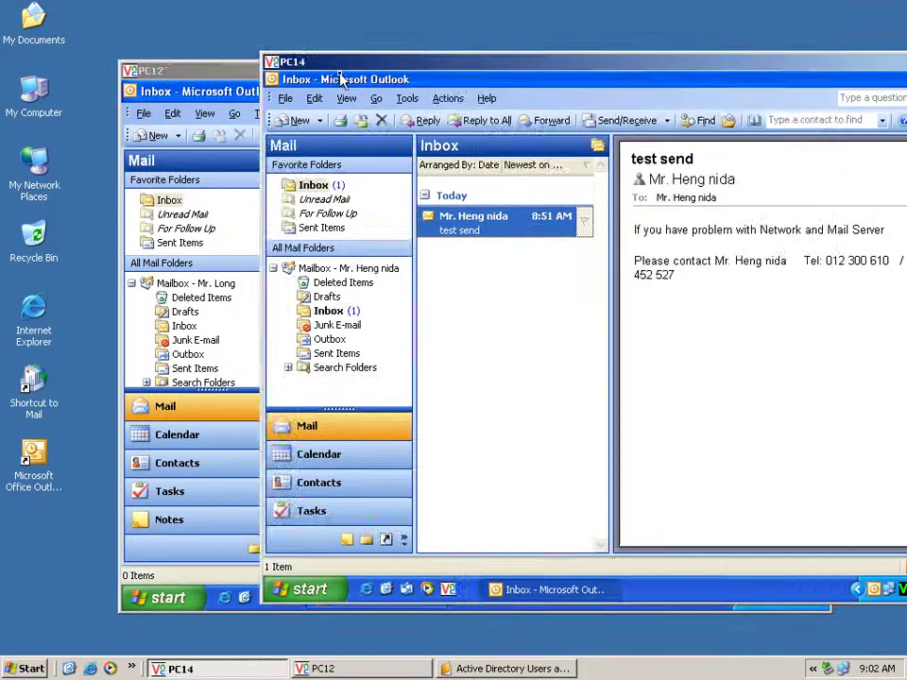
left_click(194, 72)
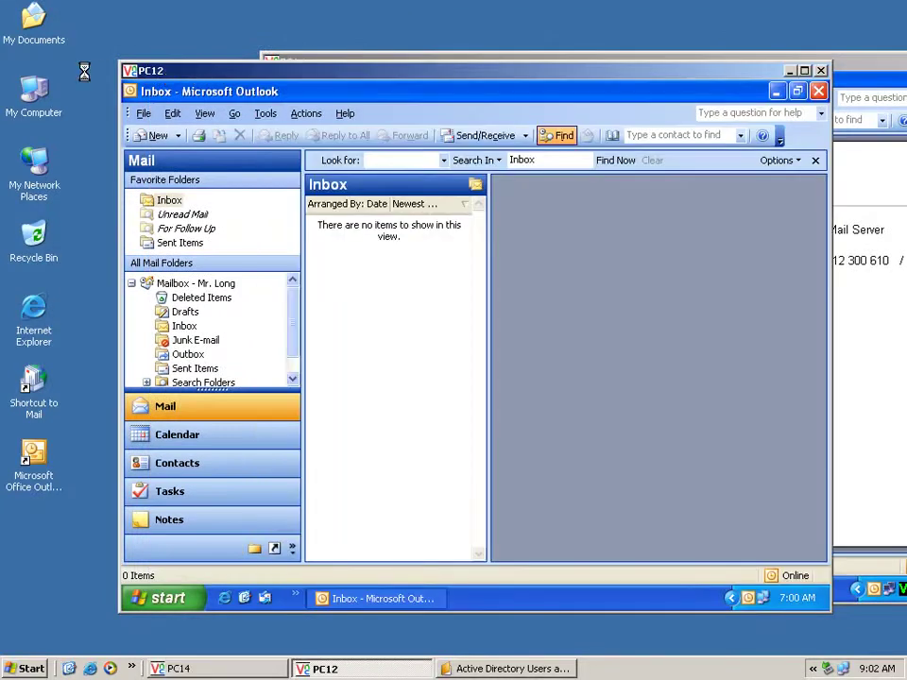
left_click_drag(194, 74, 76, 22)
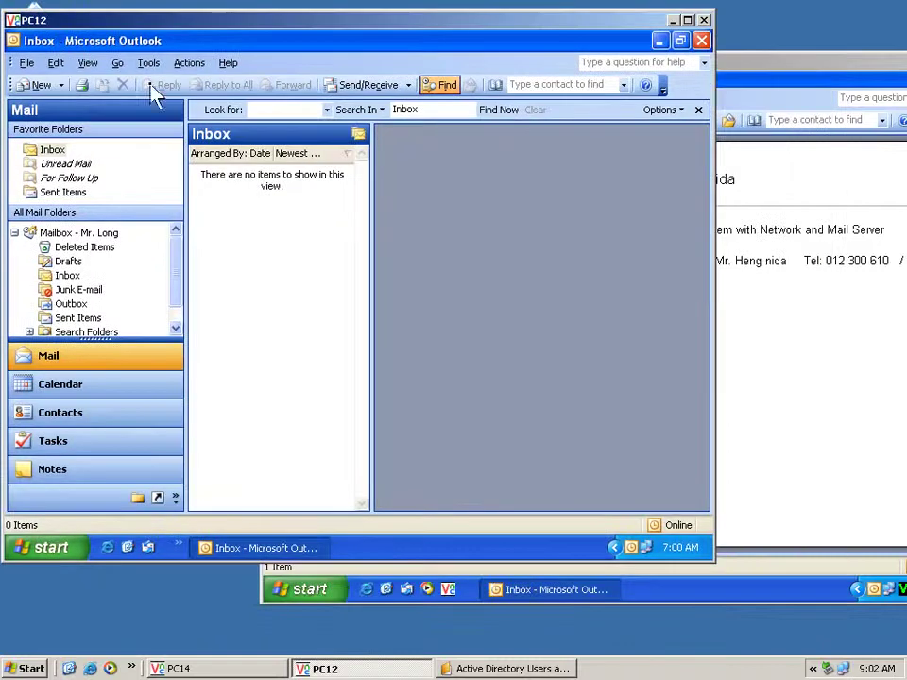
left_click(742, 73)
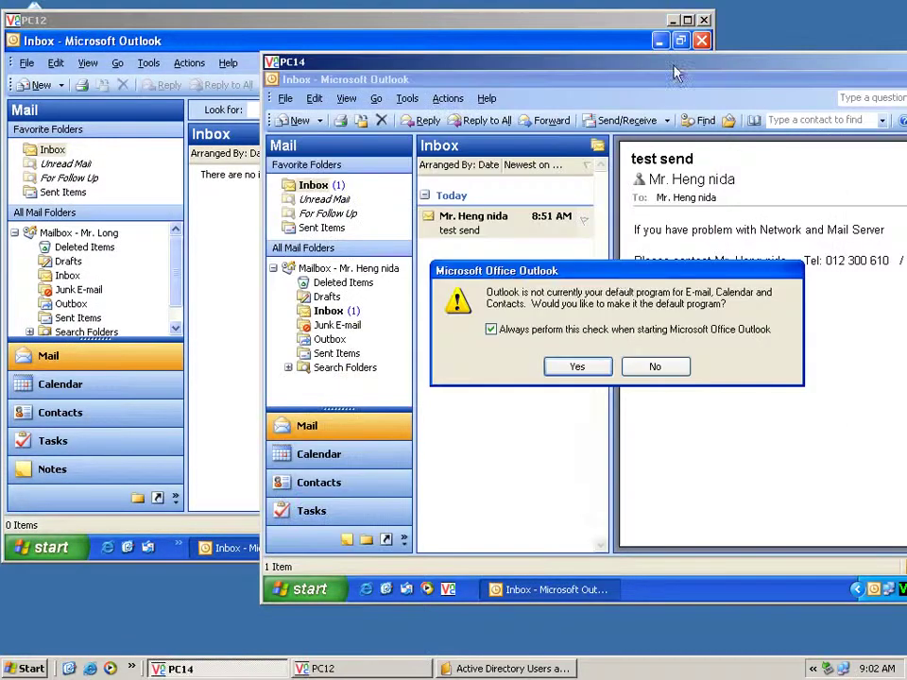
left_click(586, 367)
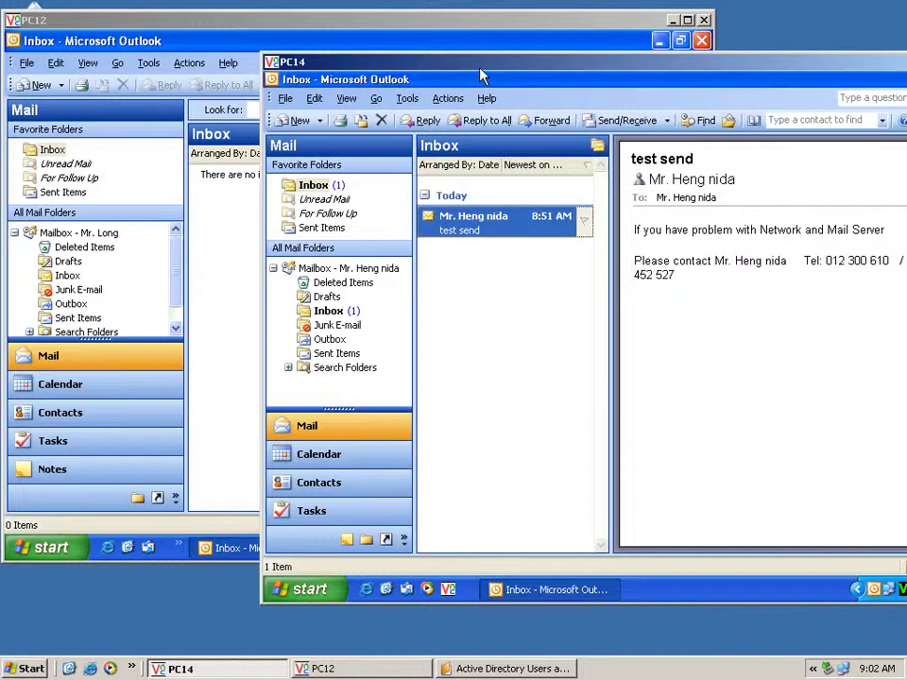
left_click_drag(544, 71, 545, 72)
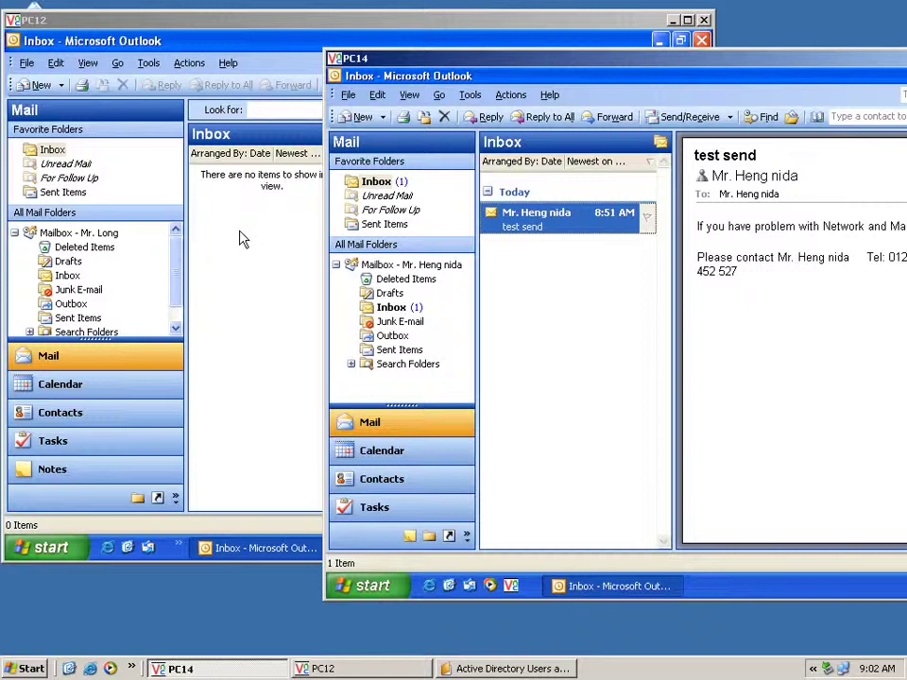
Start a new message to the PC12 user's e-mail address with subject 'hi'
left_click(349, 116)
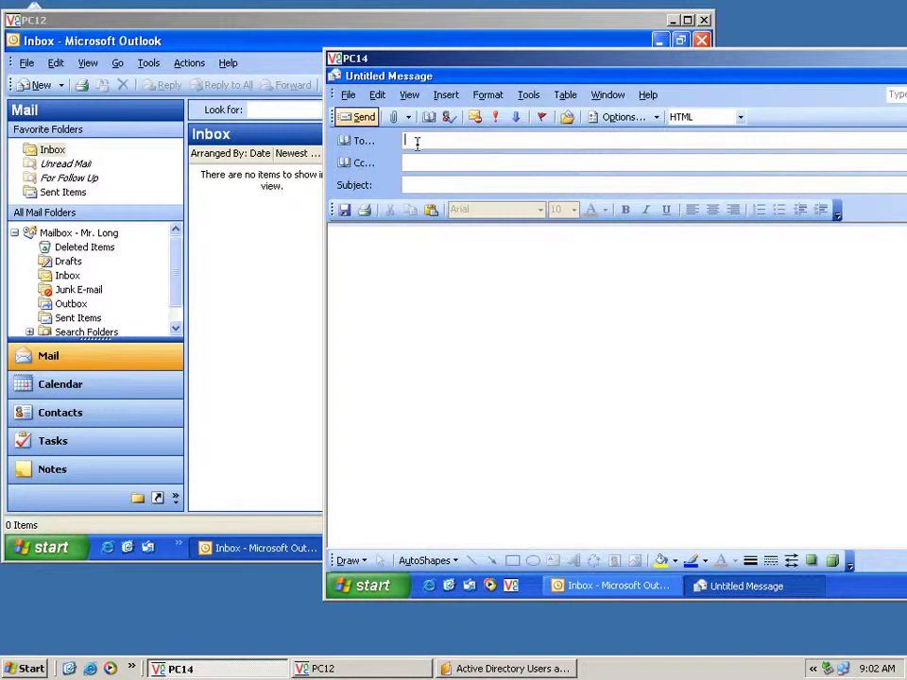
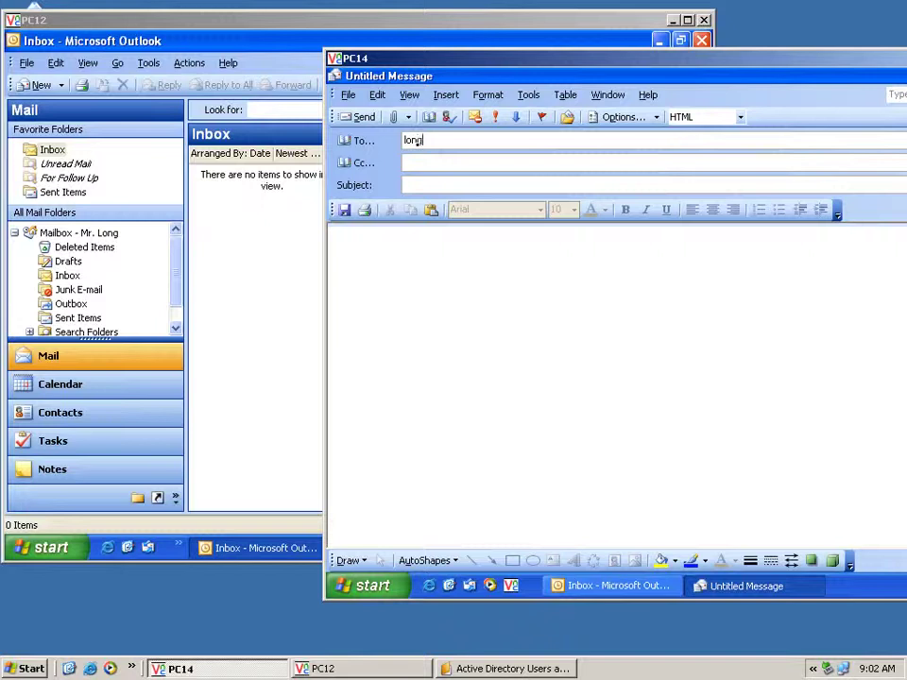
left_click(422, 184)
type("hi")
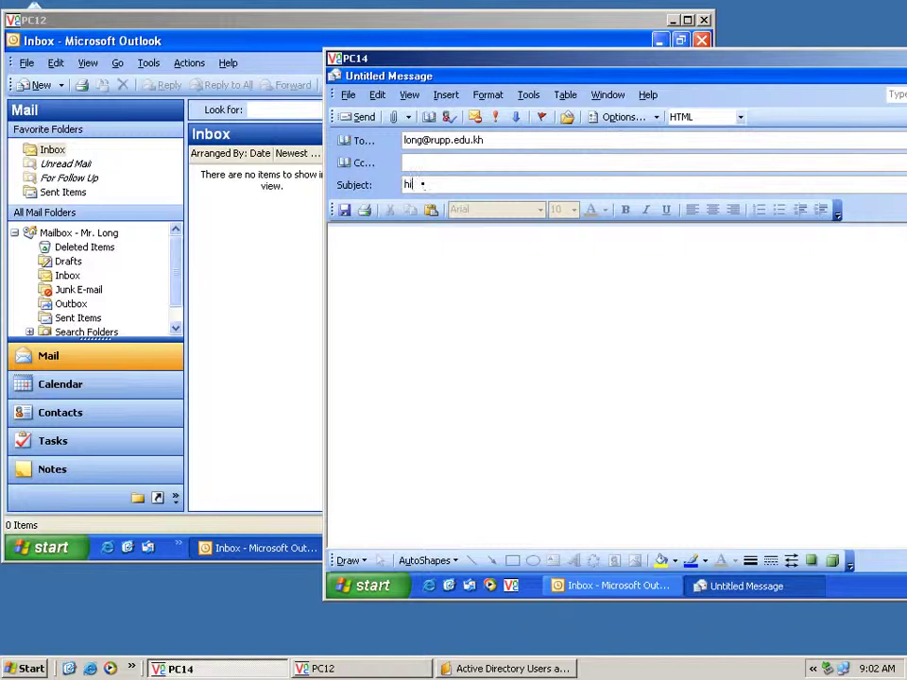
Write a short greeting from the sender ending in 'bye thanks' and send it
left_click(474, 240)
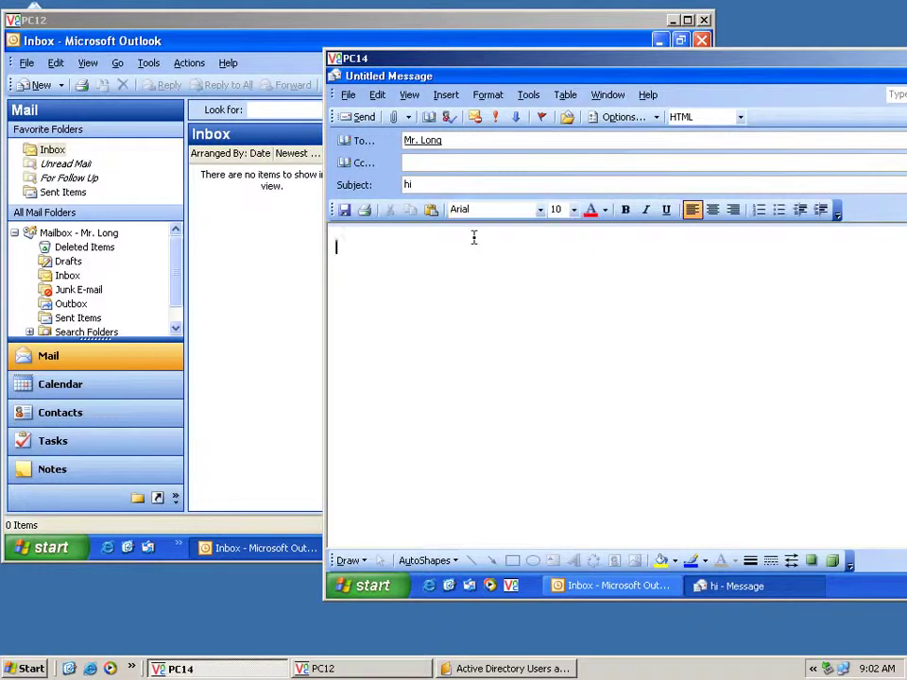
type("From N")
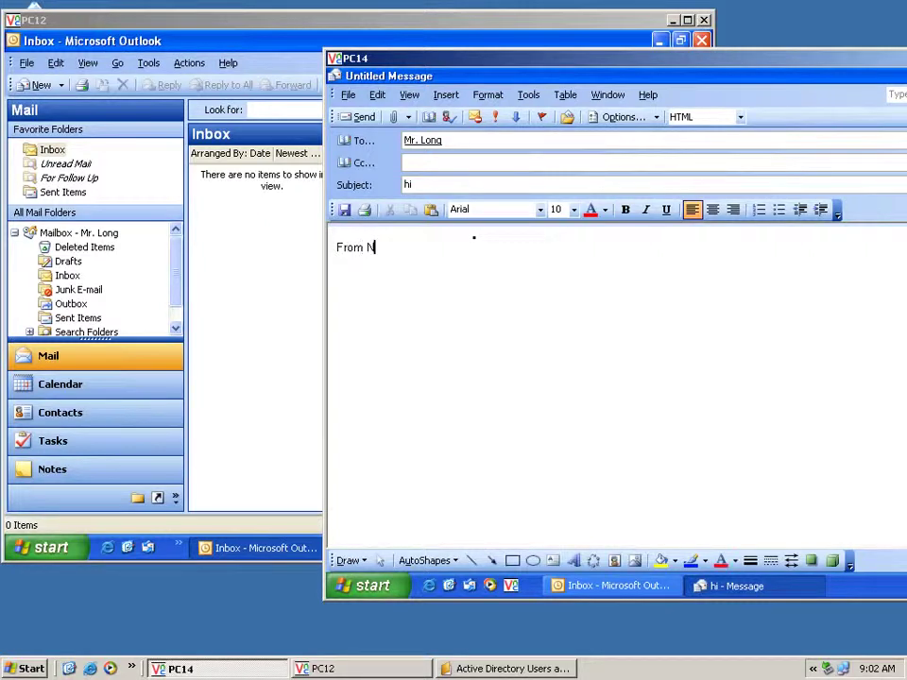
type("ida send to you")
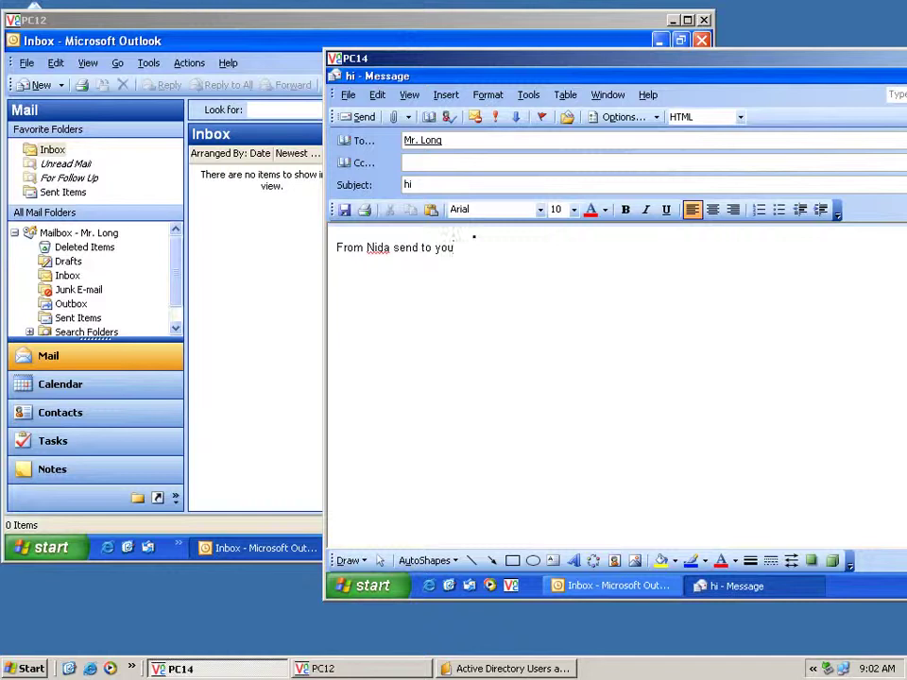
key("Return")
key("Return")
type("byr")
key("BackSpace")
type("e  thanks")
left_click(358, 116)
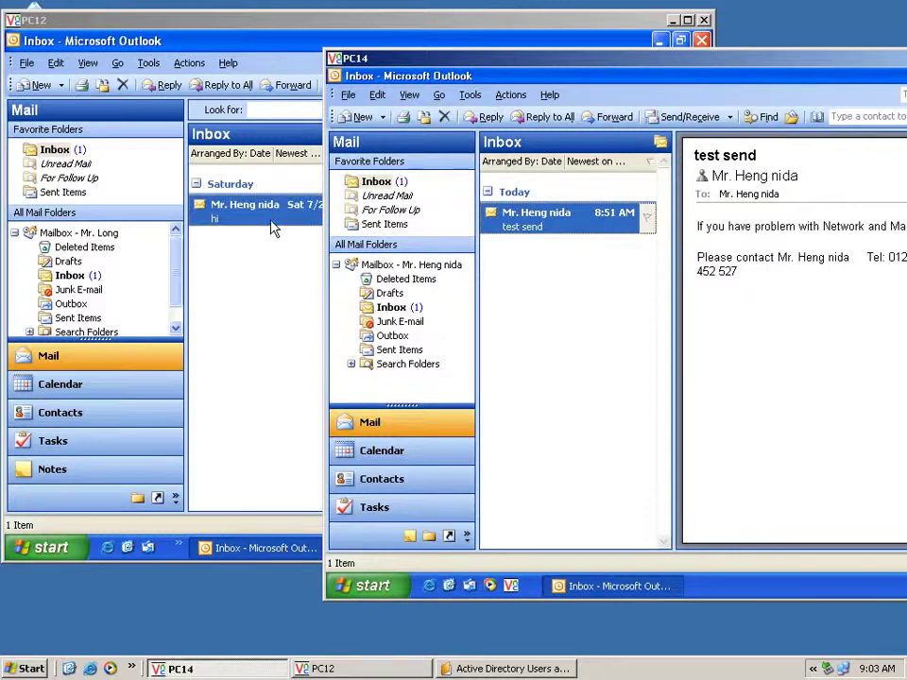
Delete PC14's 'test send' message, run Send/Receive, and open the new 'hi' message on PC12
left_click(444, 116)
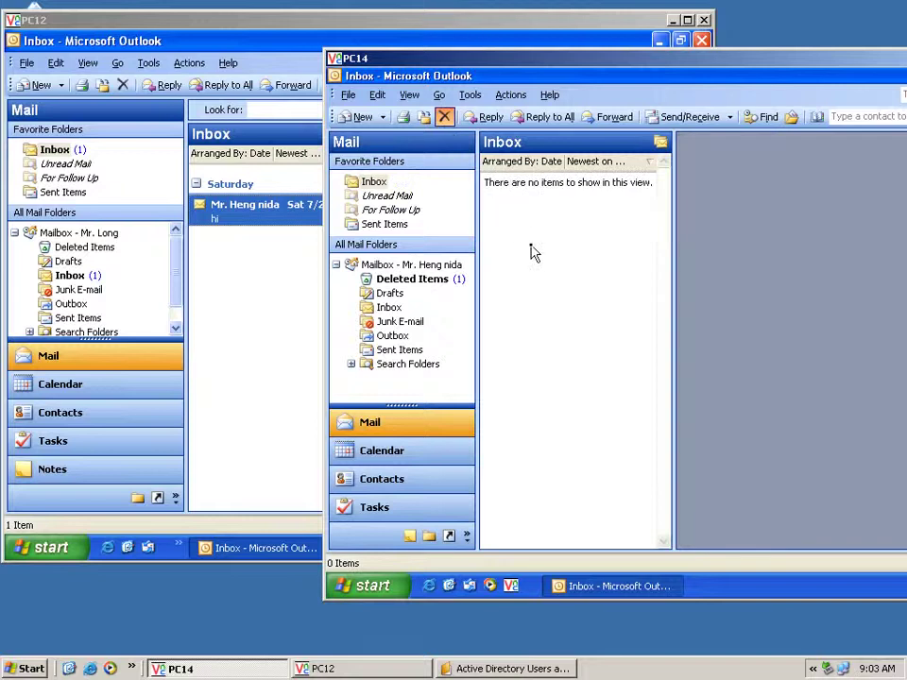
left_click(227, 251)
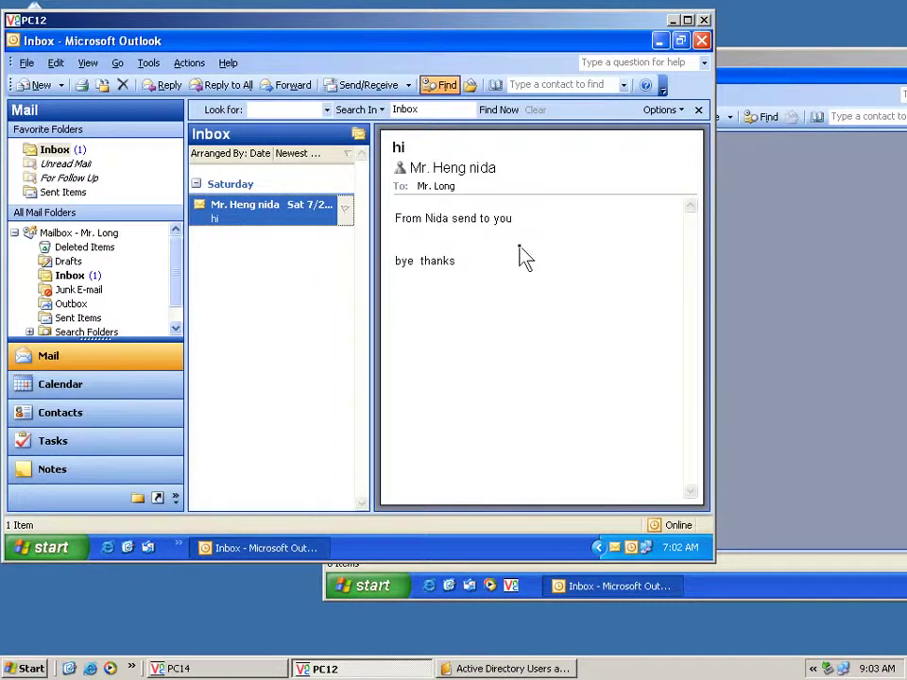
left_click(765, 72)
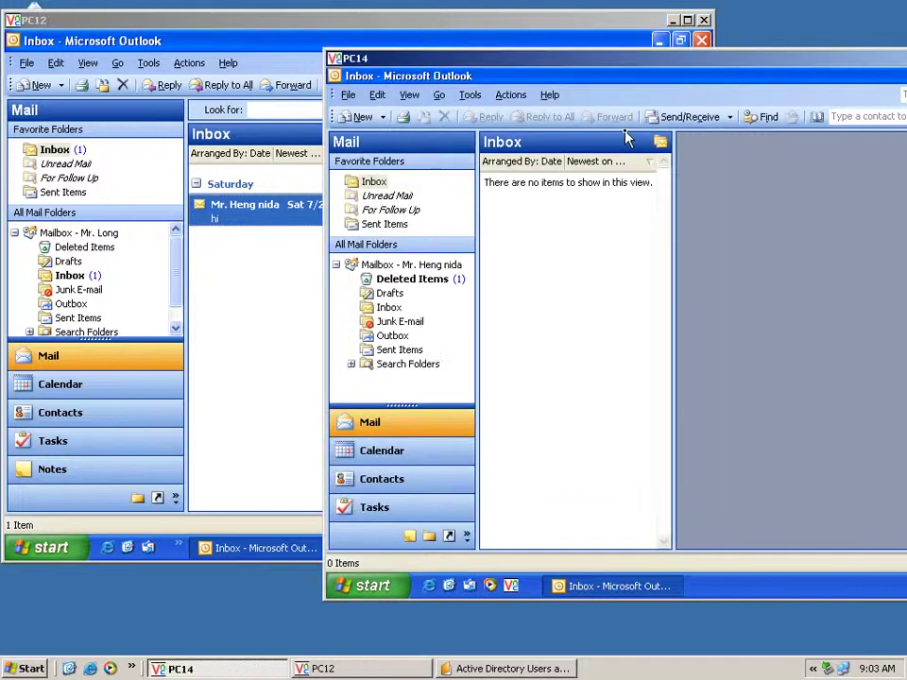
left_click(683, 117)
left_click(260, 273)
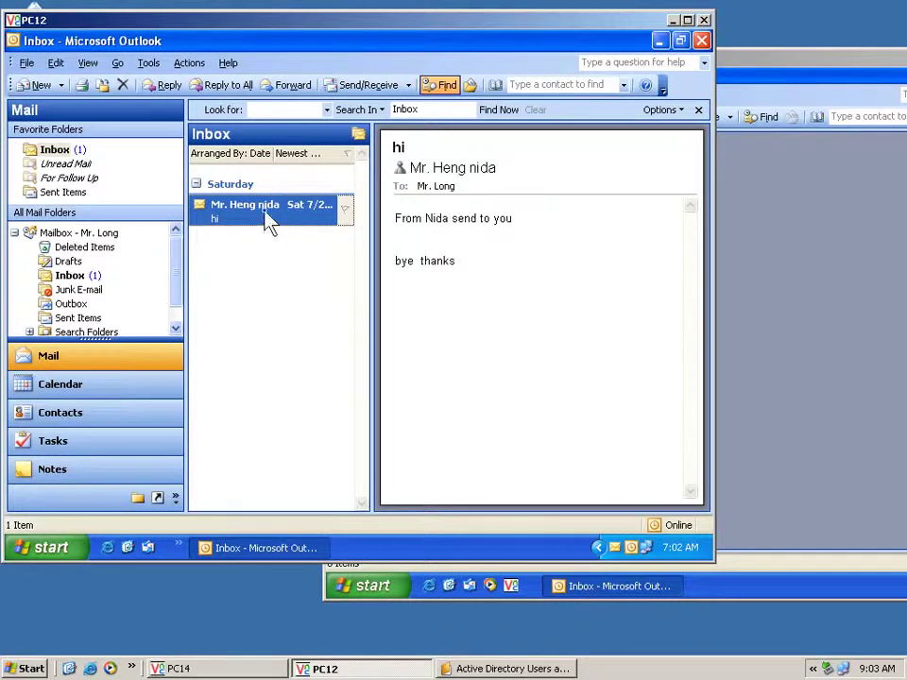
Reply to 'hi' with 'Me recieve already' and 'bye' on a new line, then send
left_click(170, 86)
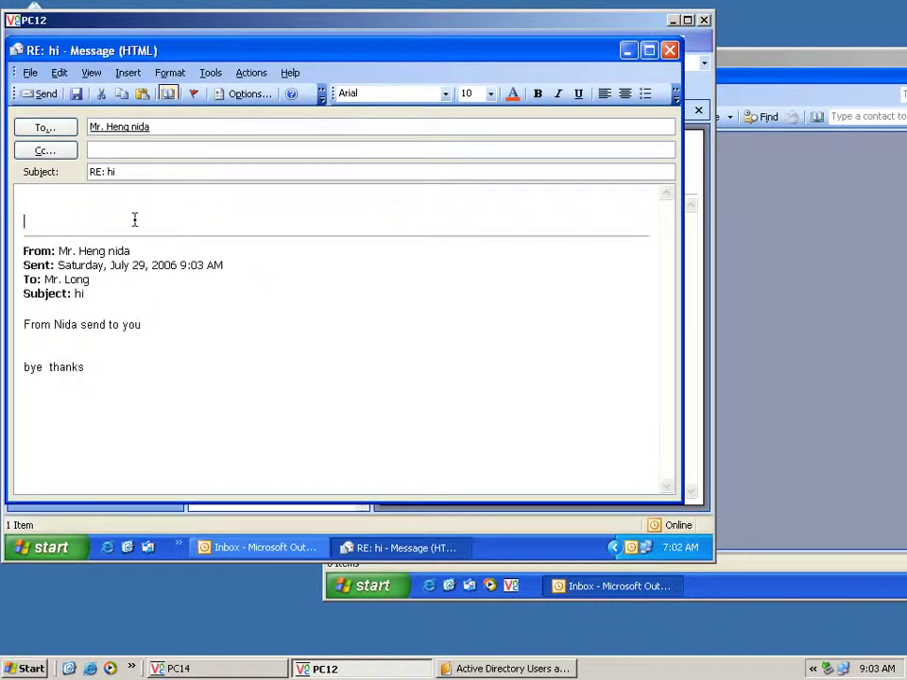
type("Me")
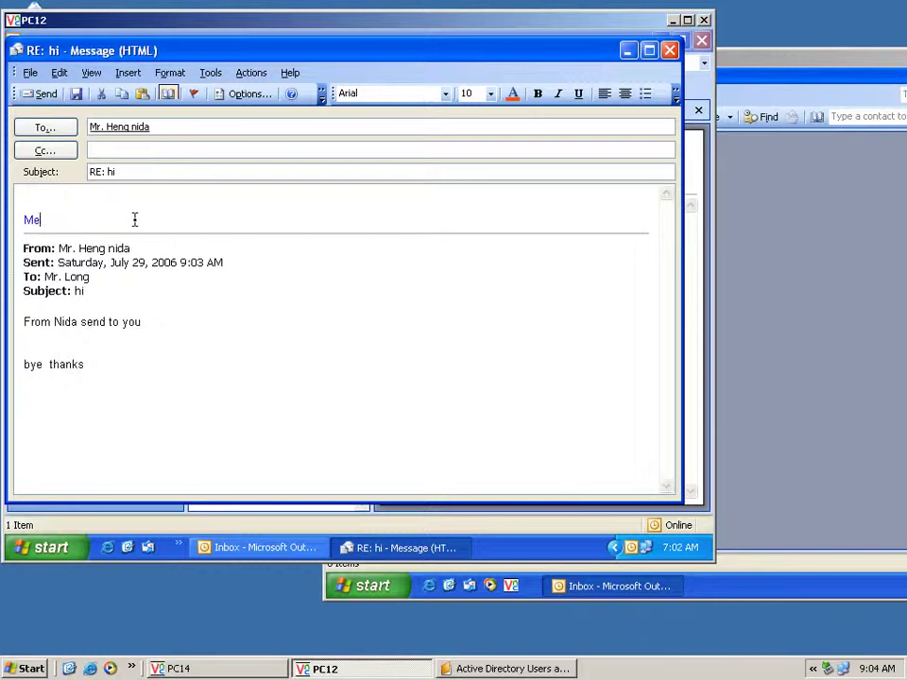
type(" reciev")
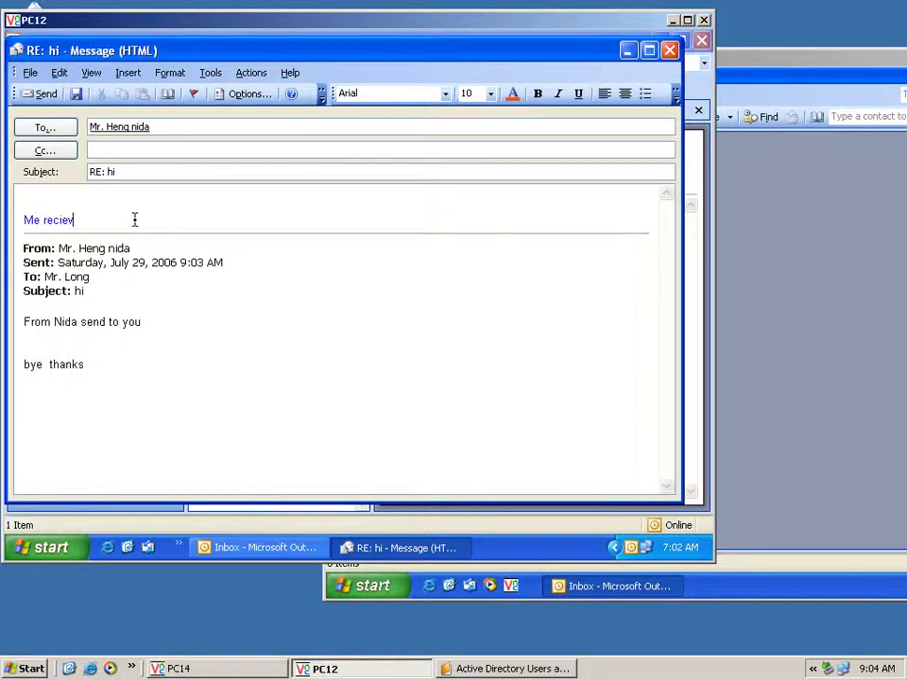
type("e already")
key("Return")
key("Return")
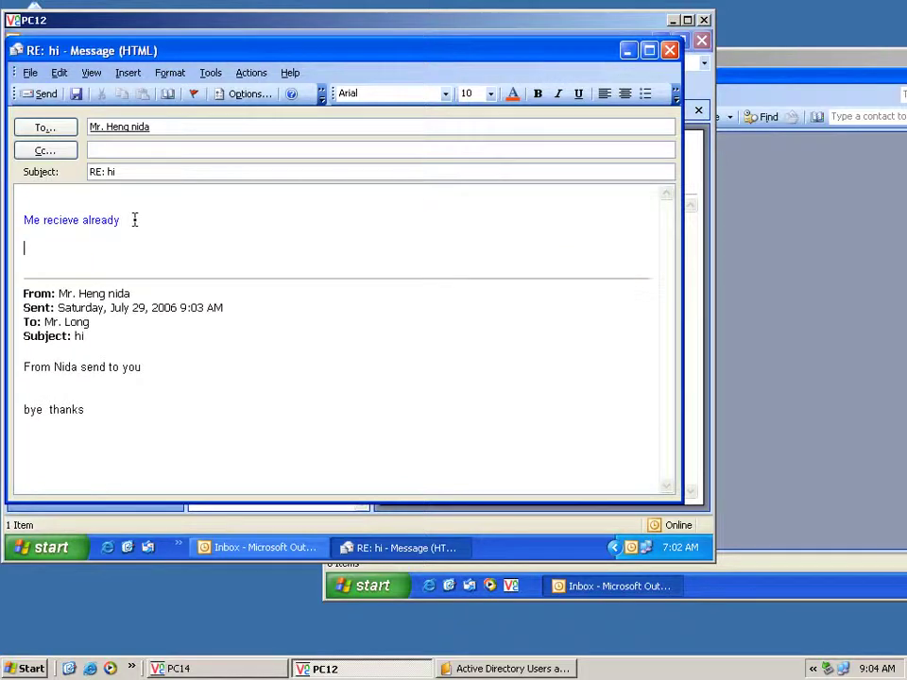
type("bye")
left_click(47, 96)
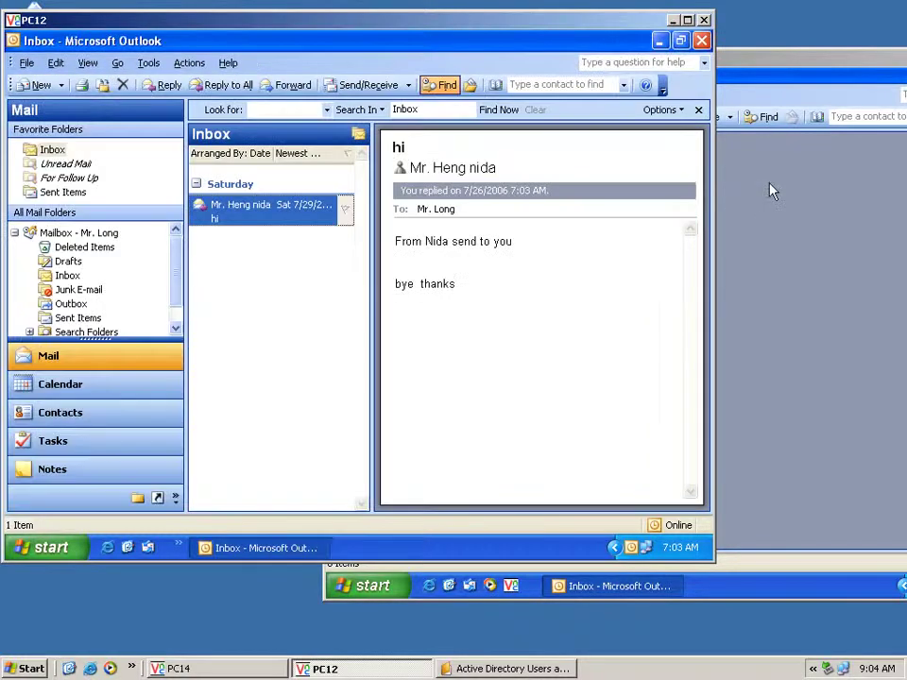
Open the 'RE: hi' reply on PC14, then minimise both the PC14 and PC12 windows
left_click(770, 191)
left_click(608, 237)
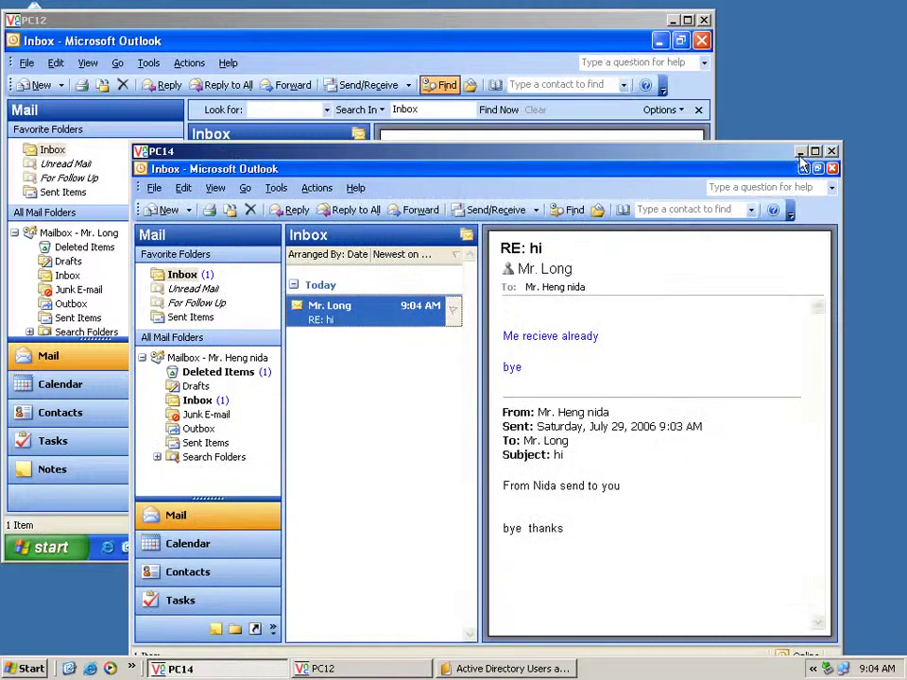
left_click(799, 152)
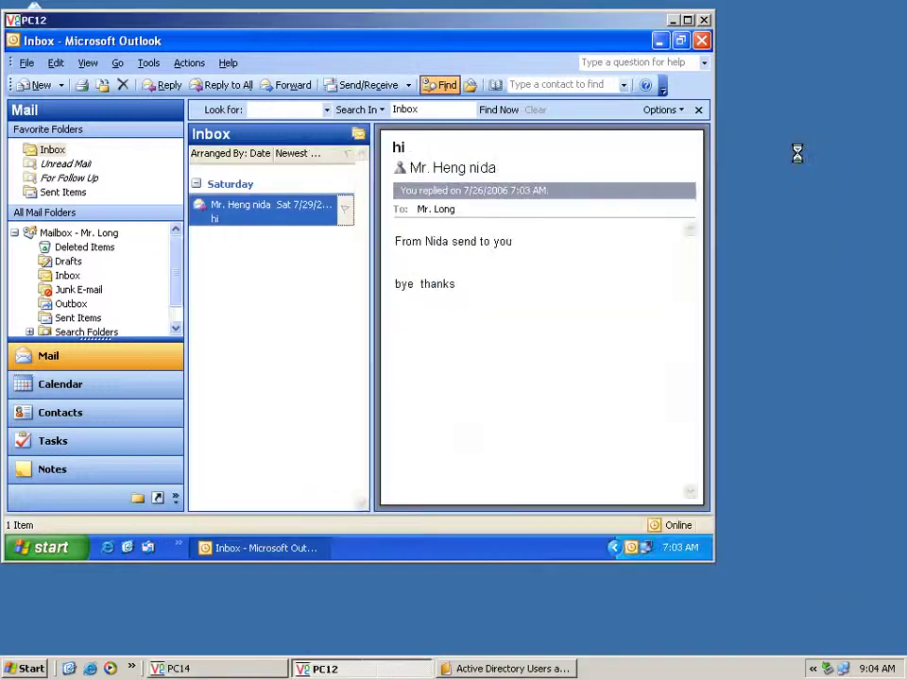
left_click(674, 20)
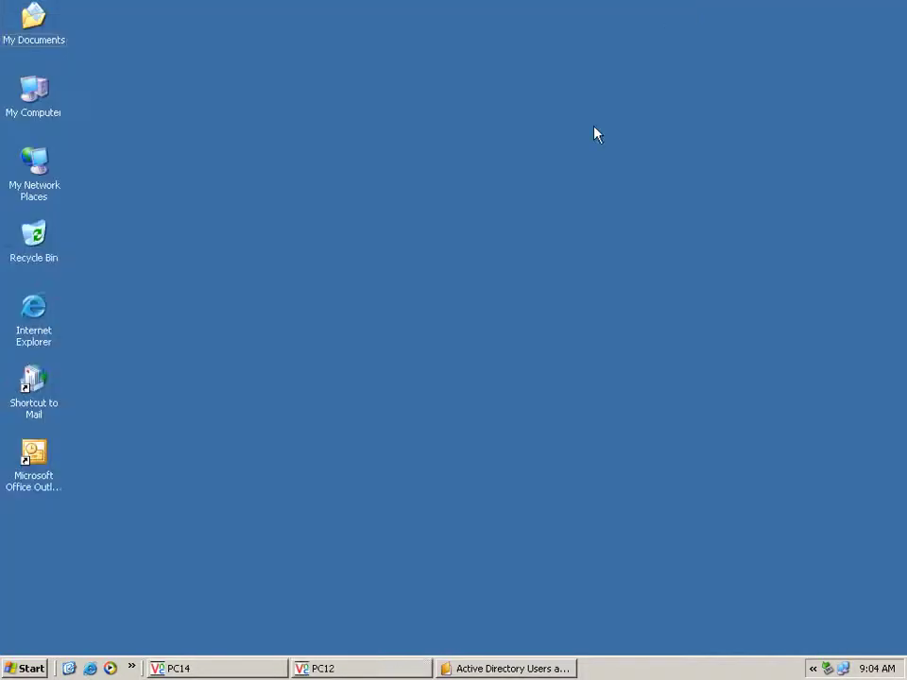